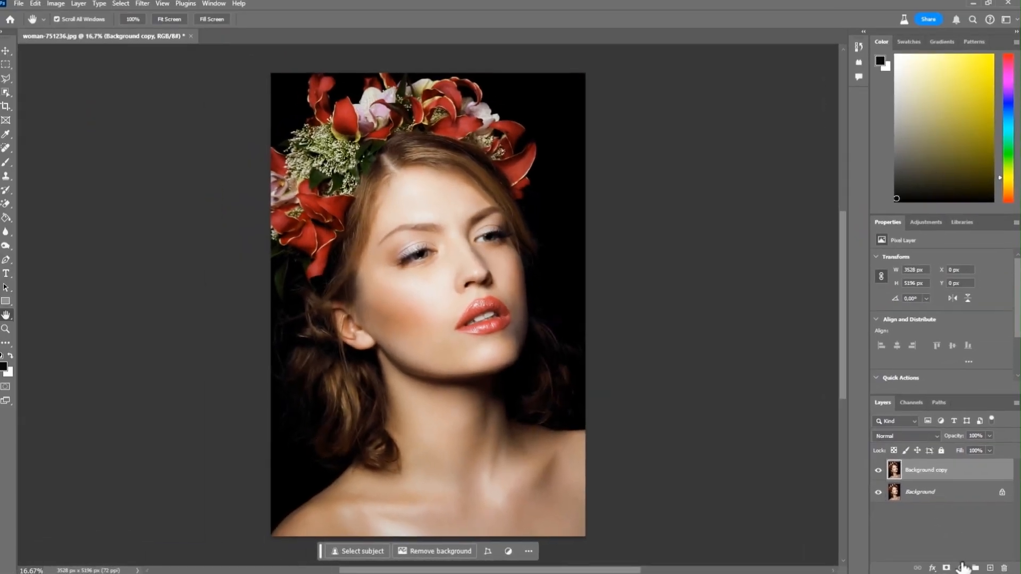
# Step: Add a Black & White adjustment layer above the Background copy layer
pyautogui.click(903, 561)
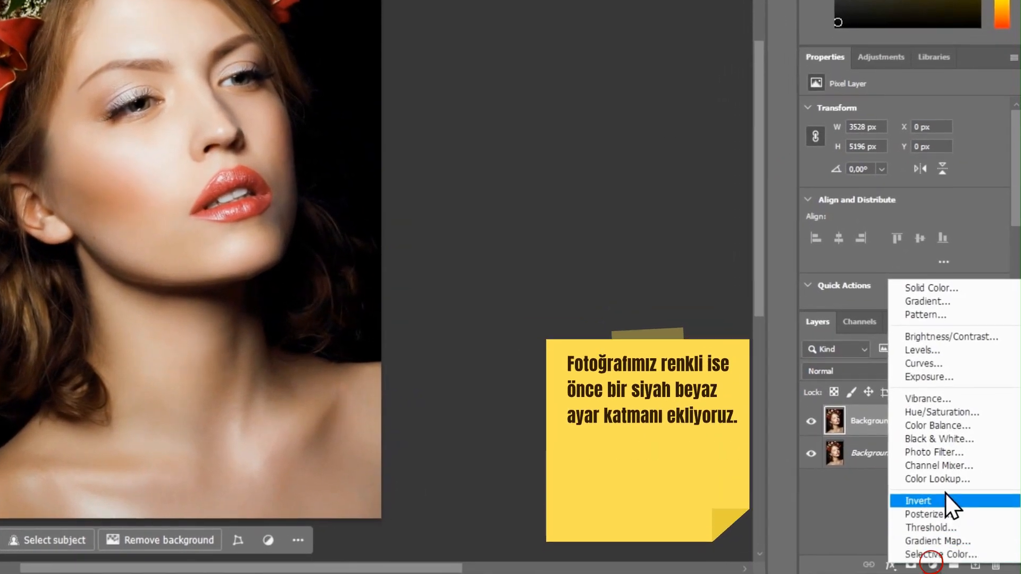
pyautogui.click(964, 439)
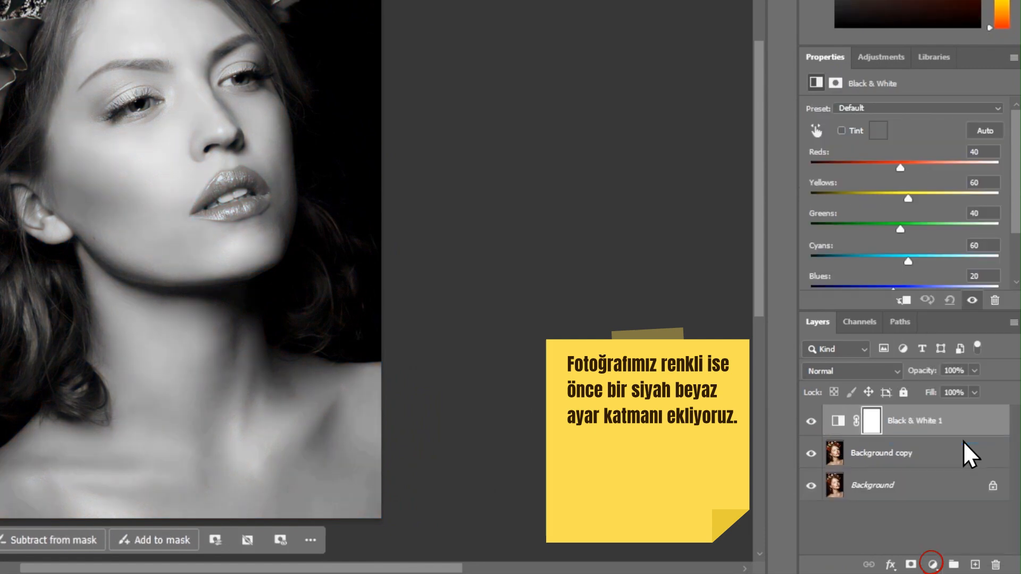
# Step: Add a Brightness/Contrast adjustment layer with contrast 100 and brightness about -14
pyautogui.click(934, 564)
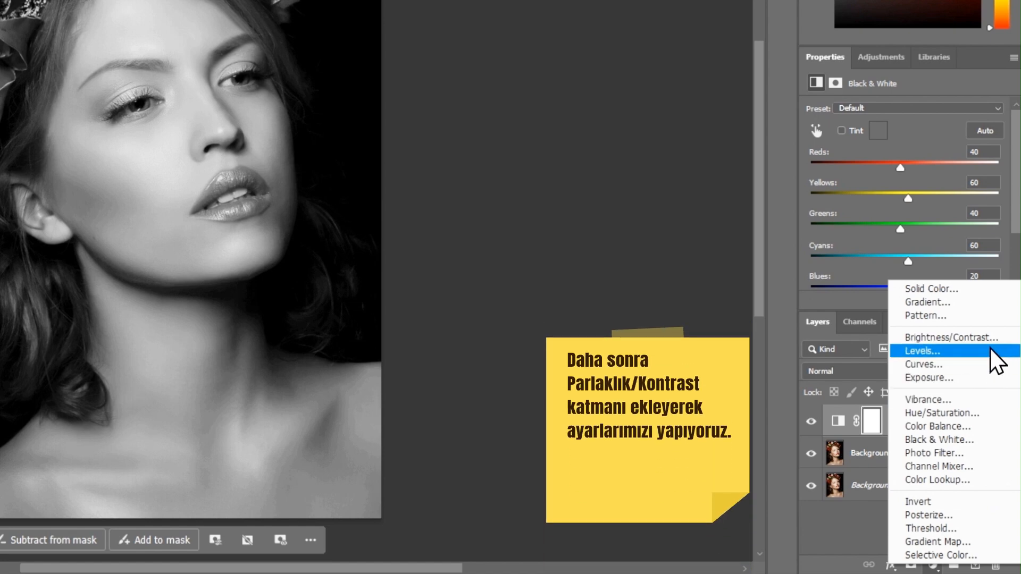
pyautogui.click(990, 338)
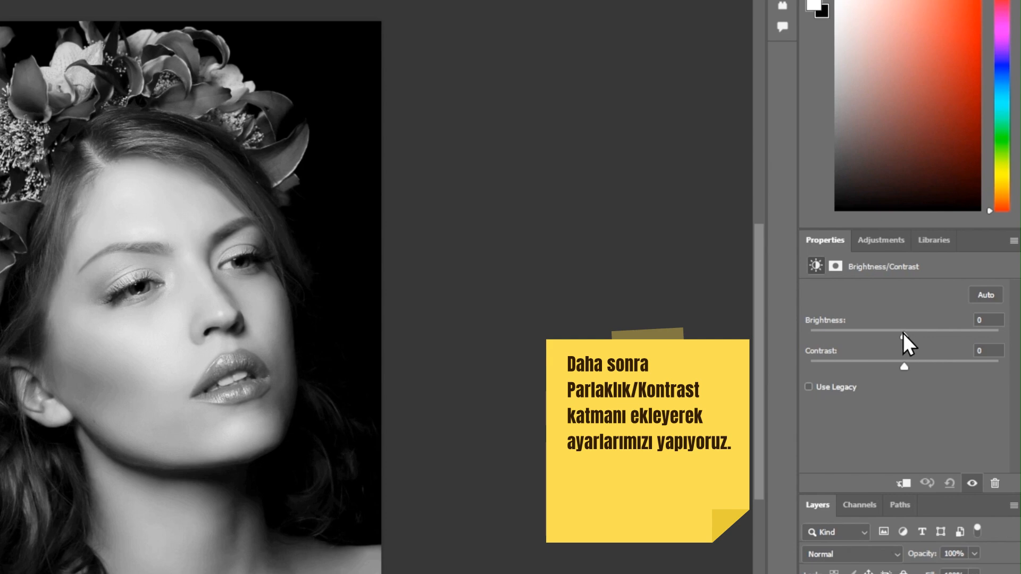
pyautogui.moveTo(903, 334); pyautogui.dragTo(999, 366)
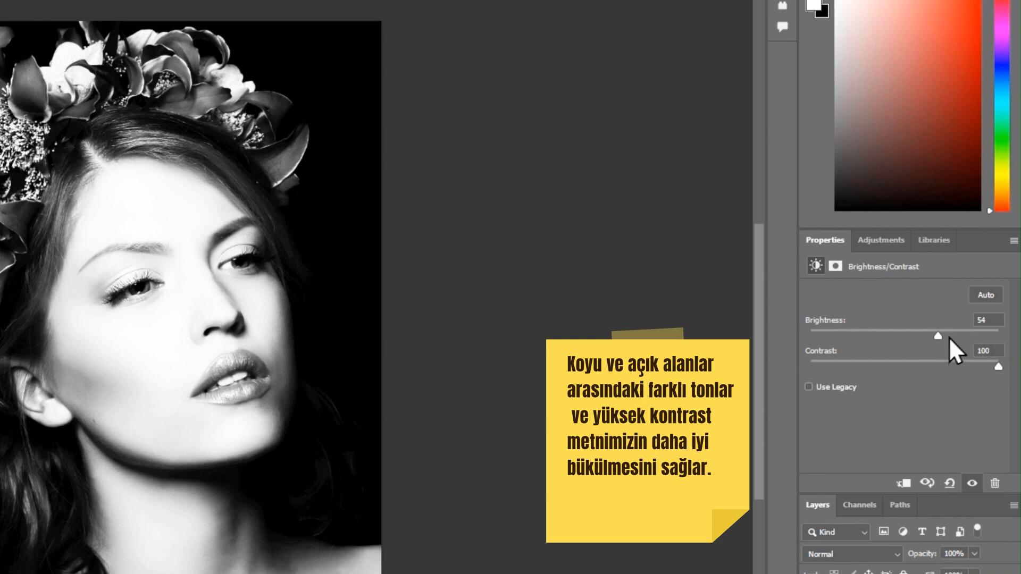
pyautogui.moveTo(937, 340); pyautogui.dragTo(900, 338)
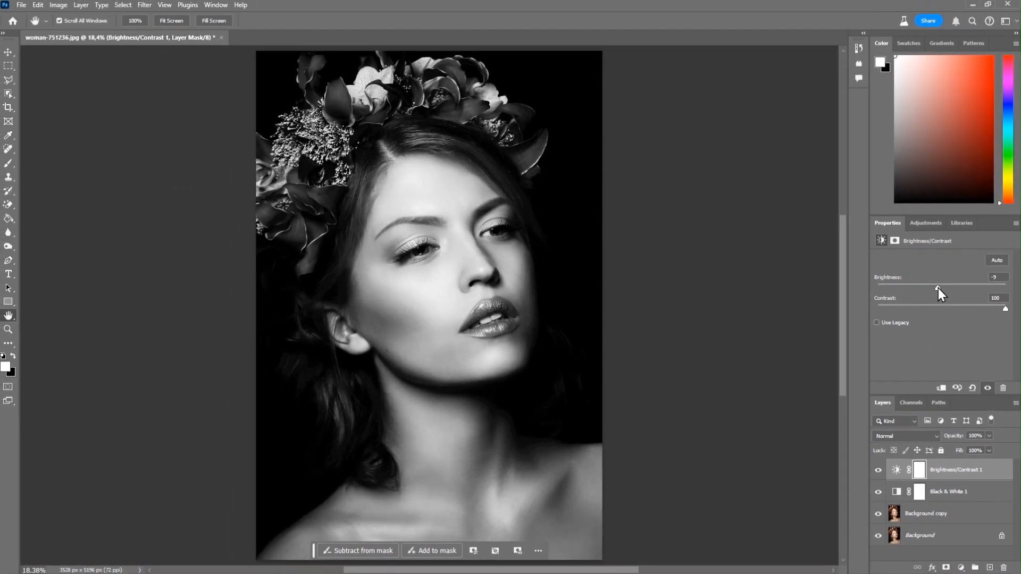
pyautogui.moveTo(938, 289); pyautogui.dragTo(936, 290)
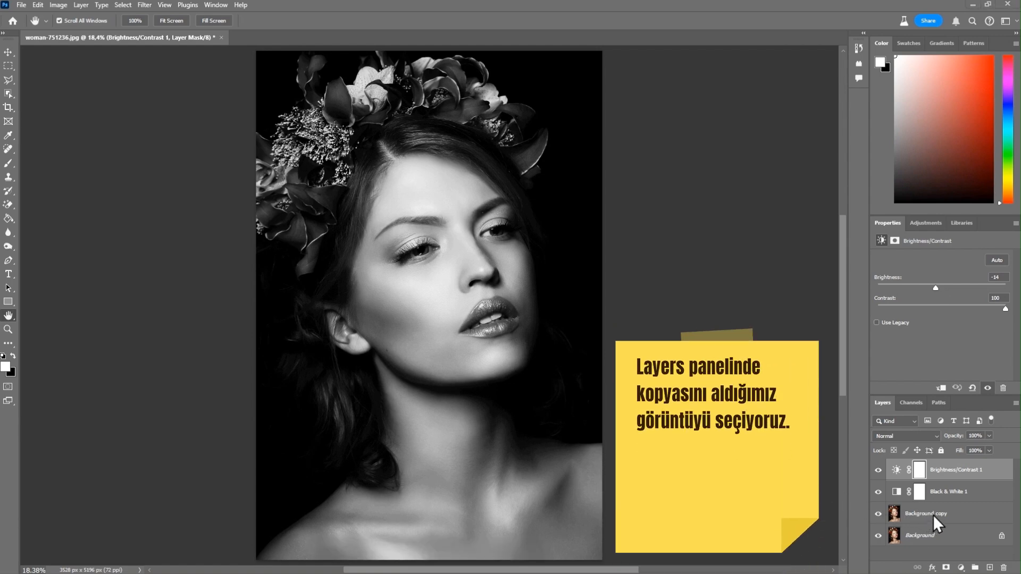
# Step: Apply a Gaussian Blur with a 10 pixel radius to the Background copy layer
pyautogui.click(953, 518)
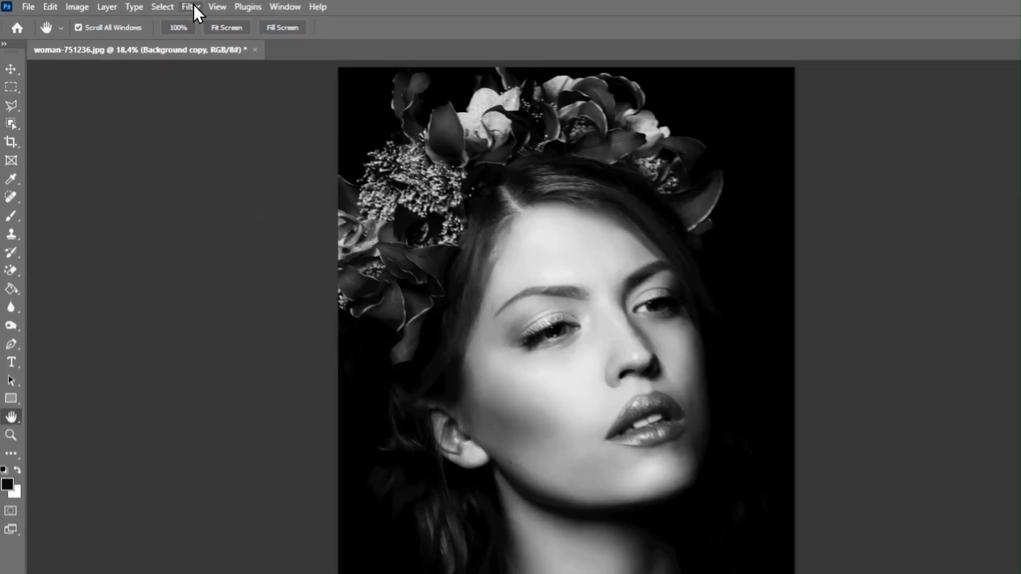
pyautogui.click(145, 5)
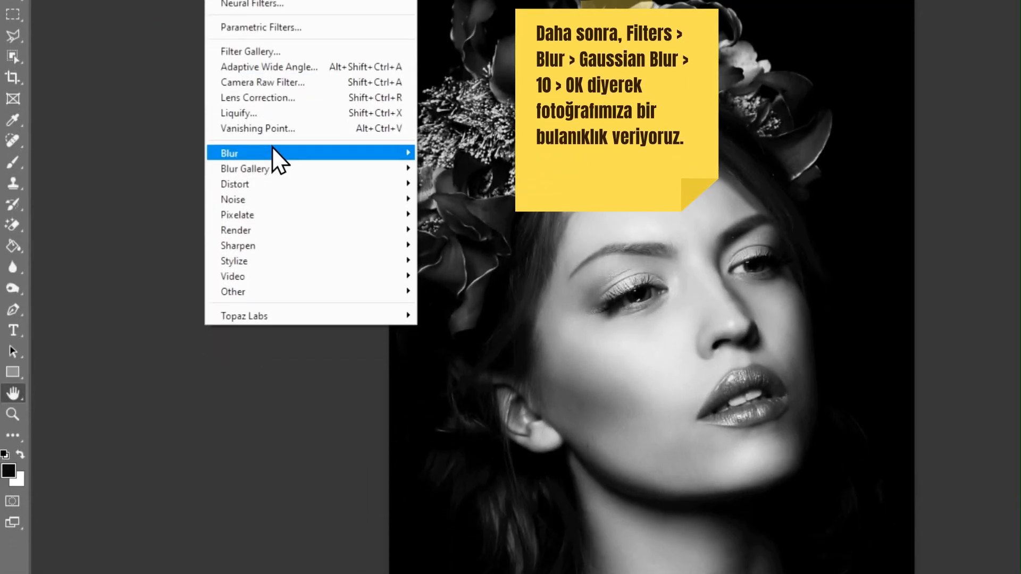
pyautogui.moveTo(281, 238)
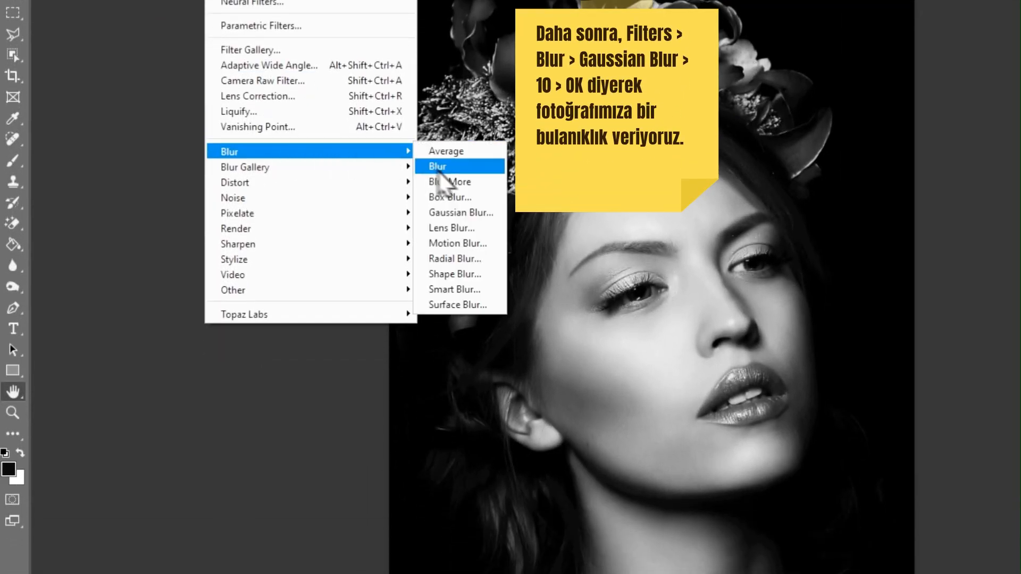
pyautogui.click(462, 212)
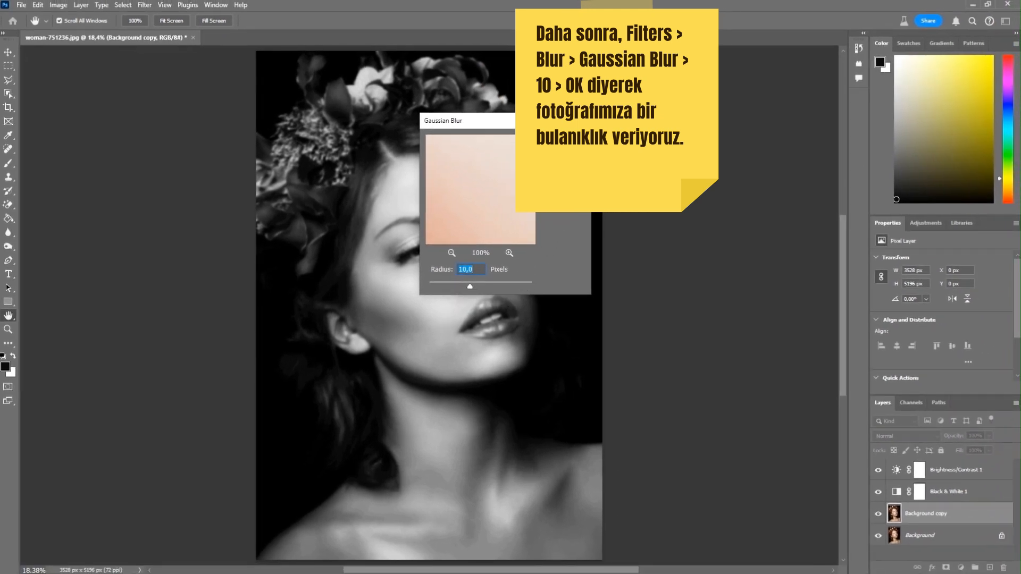
pyautogui.click(560, 143)
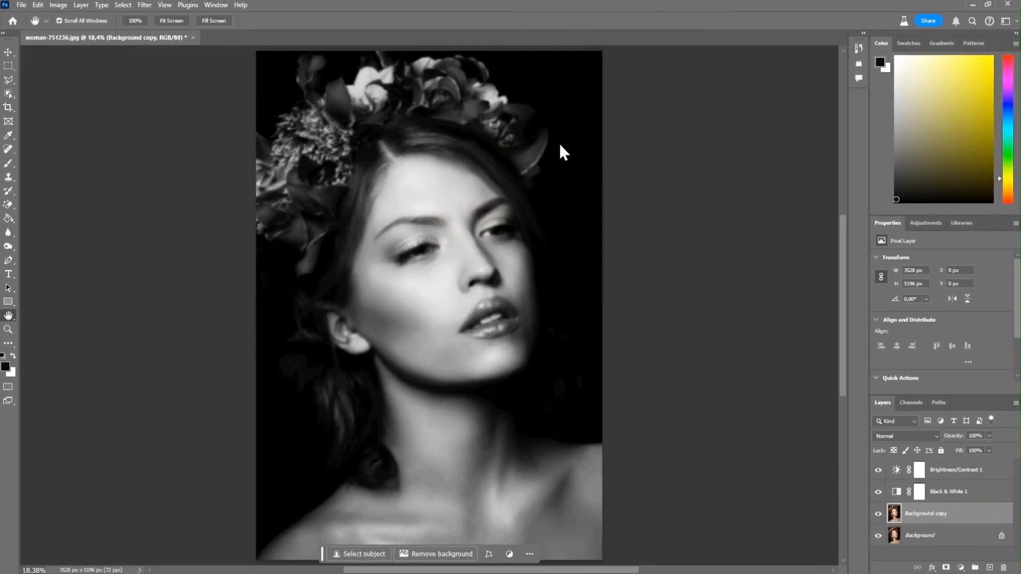
# Step: Save the document as a Photoshop PSD file named map with Maximize Compatibility enabled
pyautogui.click(22, 5)
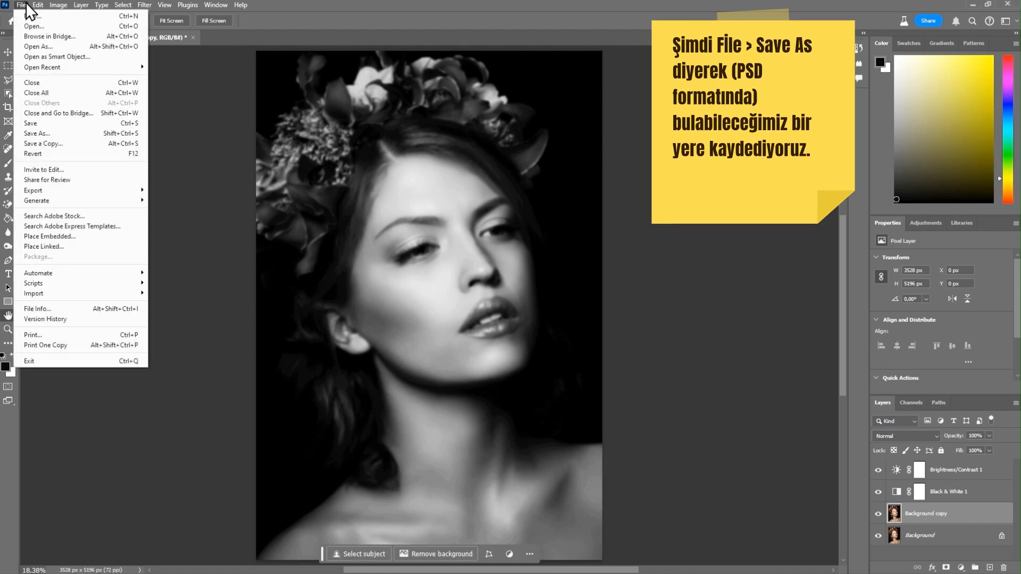
pyautogui.click(59, 134)
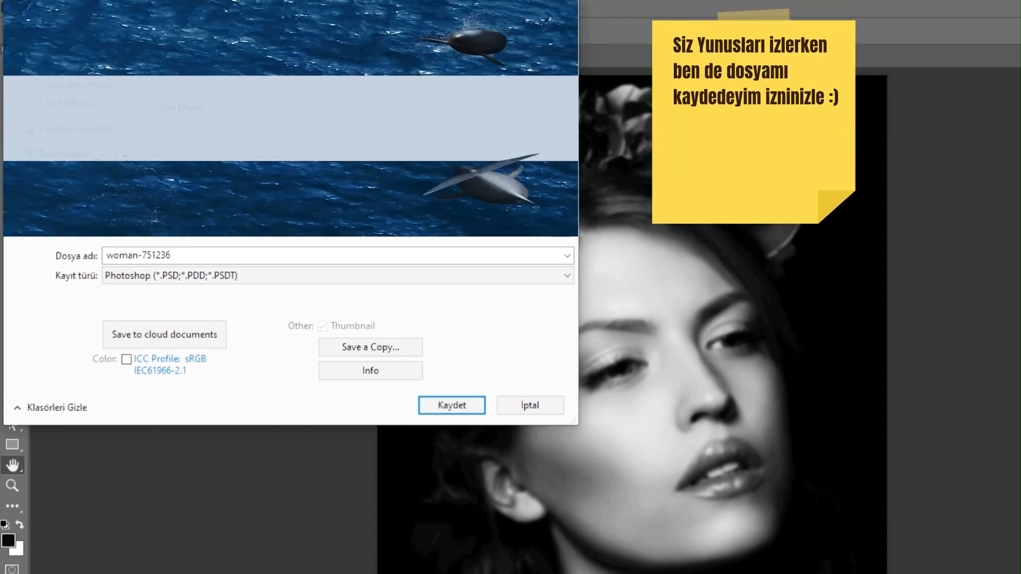
pyautogui.click(188, 263)
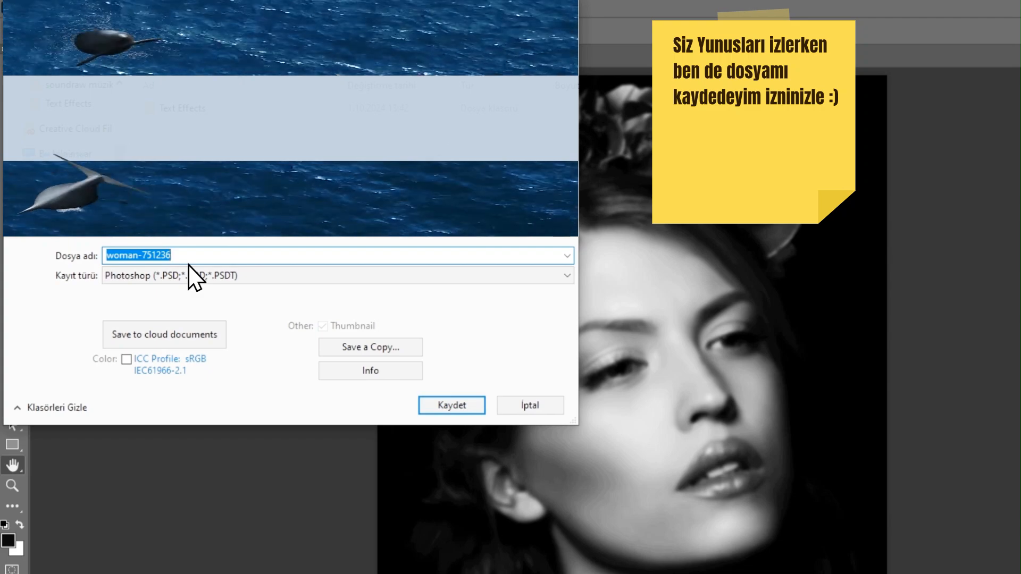
pyautogui.write('map')
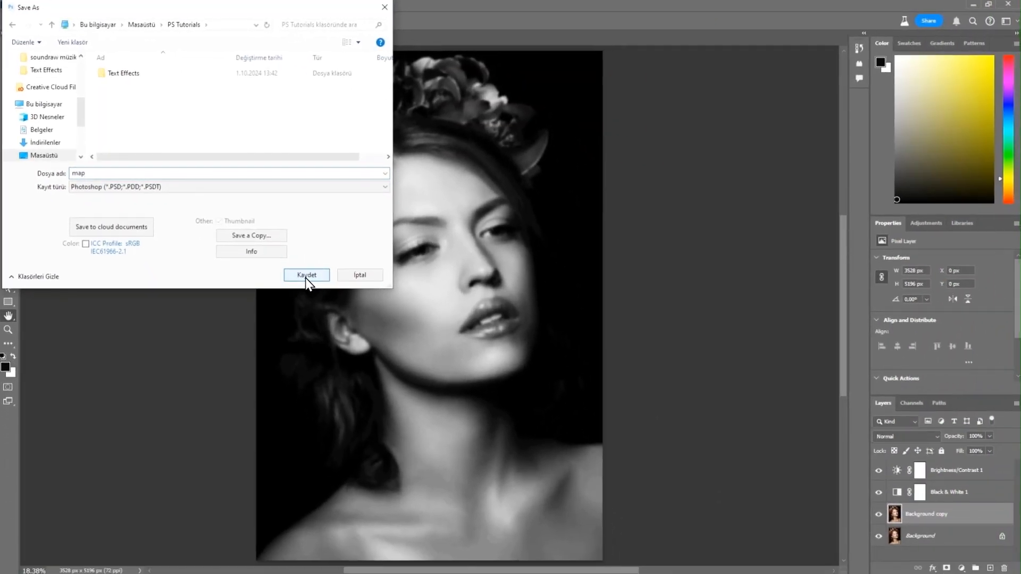
pyautogui.click(306, 276)
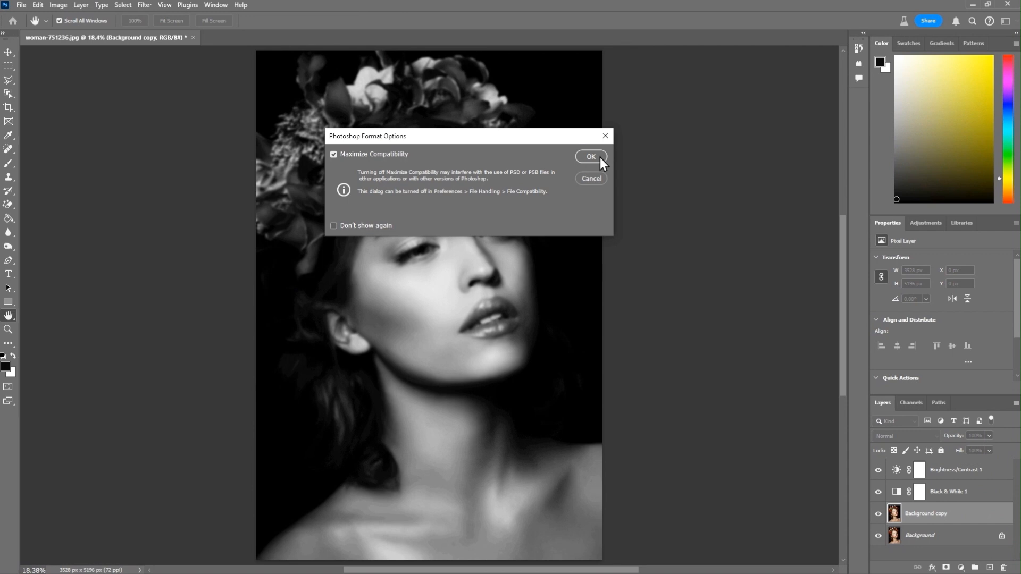
pyautogui.click(591, 157)
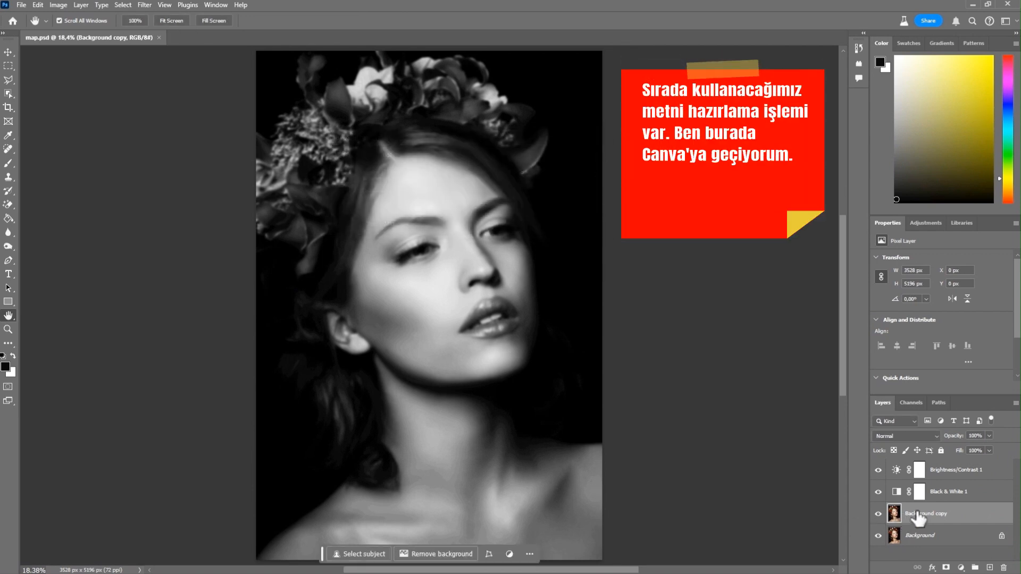
# Step: Undo the Gaussian Blur on the Background copy layer
pyautogui.hotkey('ctrl', 'z')
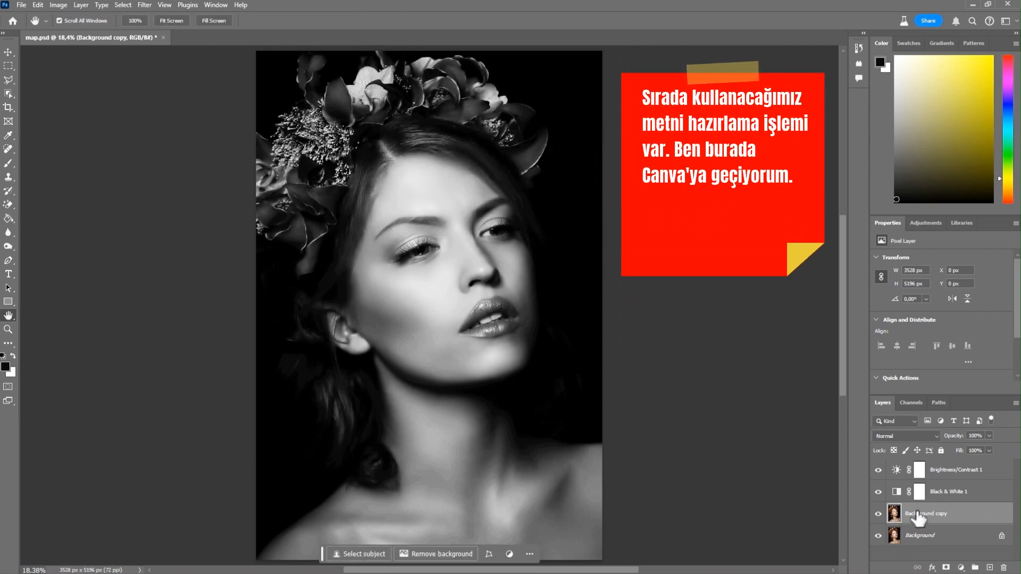
# Step: Switch to the Canva design and select all of its generated lorem ipsum text
pyautogui.click(974, 5)
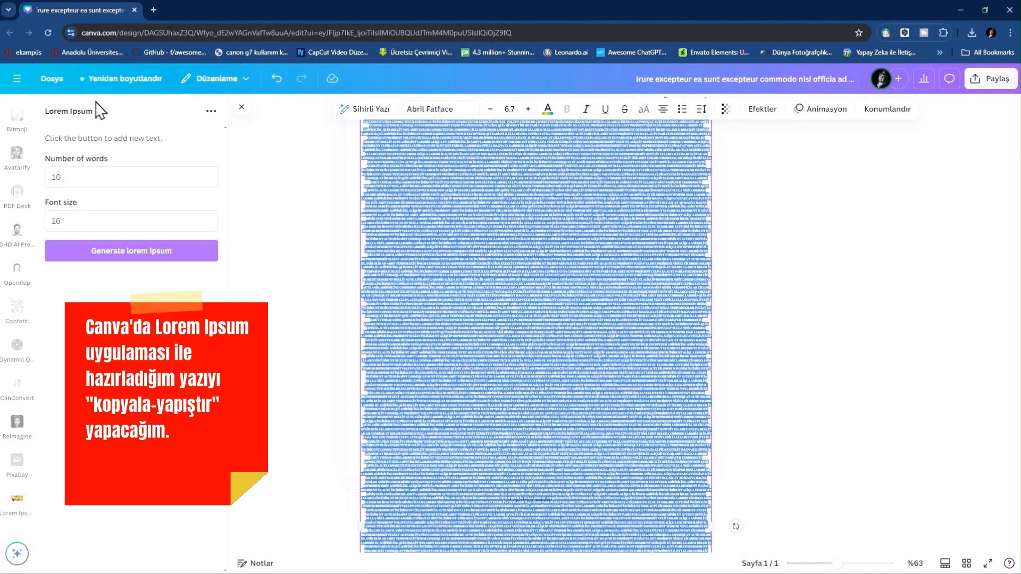
pyautogui.click(447, 201)
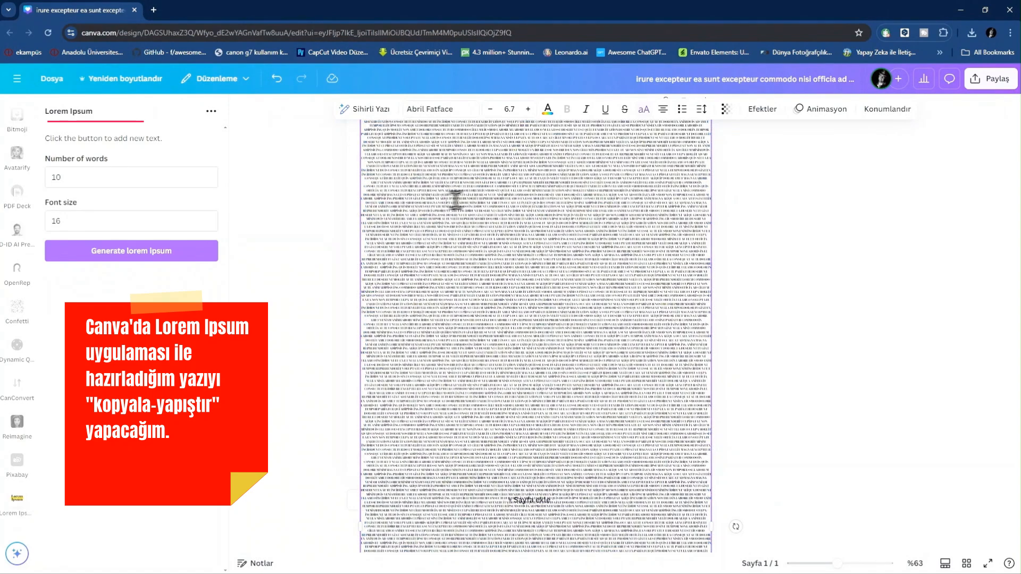
pyautogui.hotkey('ctrl', 'a')
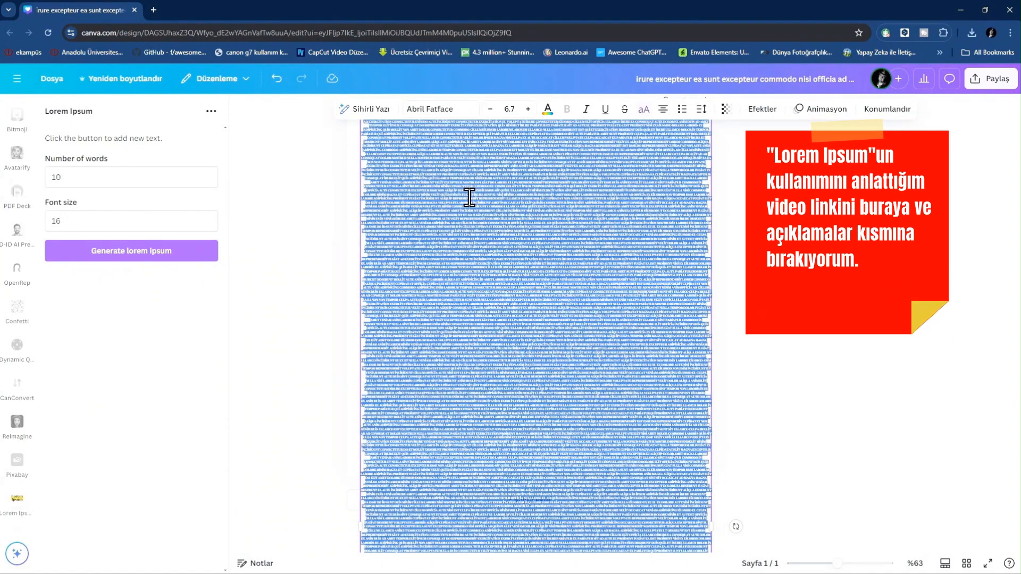
# Step: Return to Photoshop and draw a paragraph text box covering the whole image with the Type tool
pyautogui.click(961, 10)
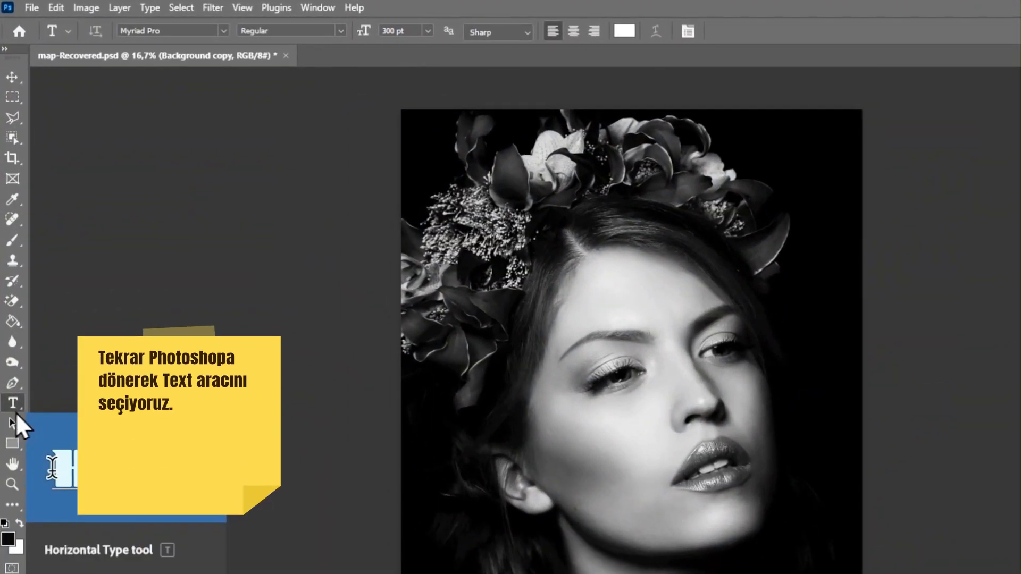
pyautogui.click(12, 383)
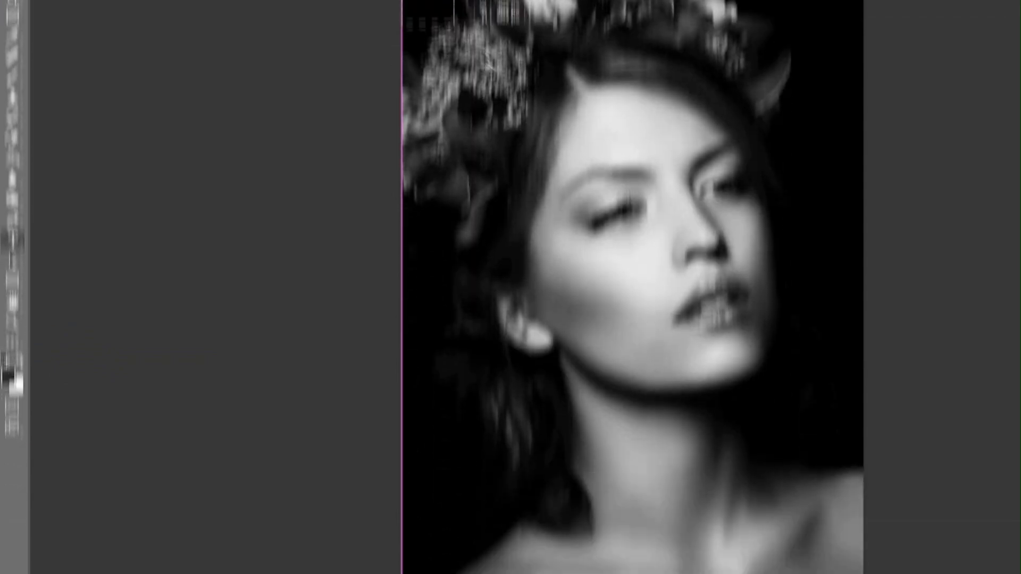
pyautogui.moveTo(401, 109); pyautogui.dragTo(389, 514)
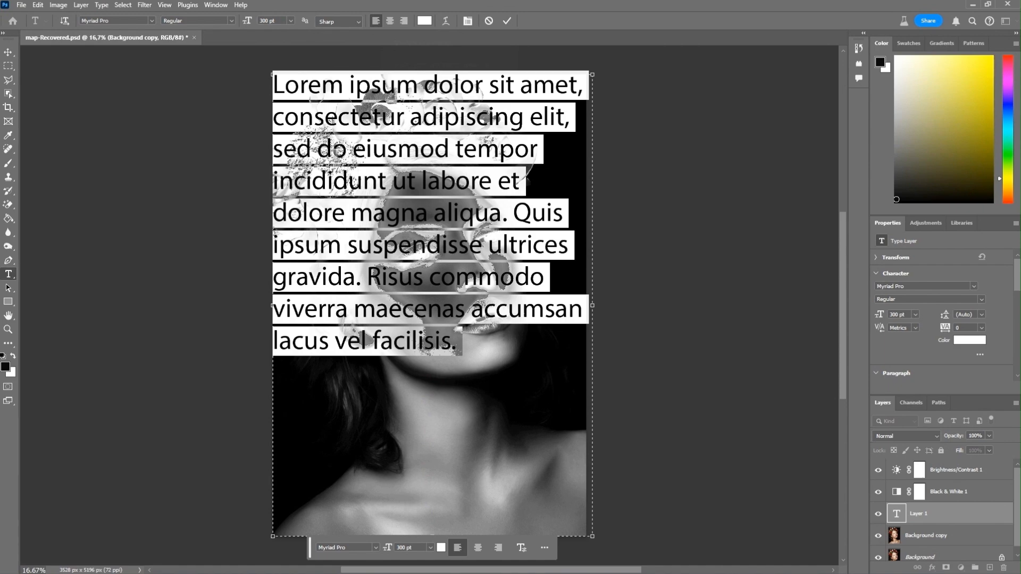
# Step: Set the placeholder text's font size to 36 pt
pyautogui.click(289, 22)
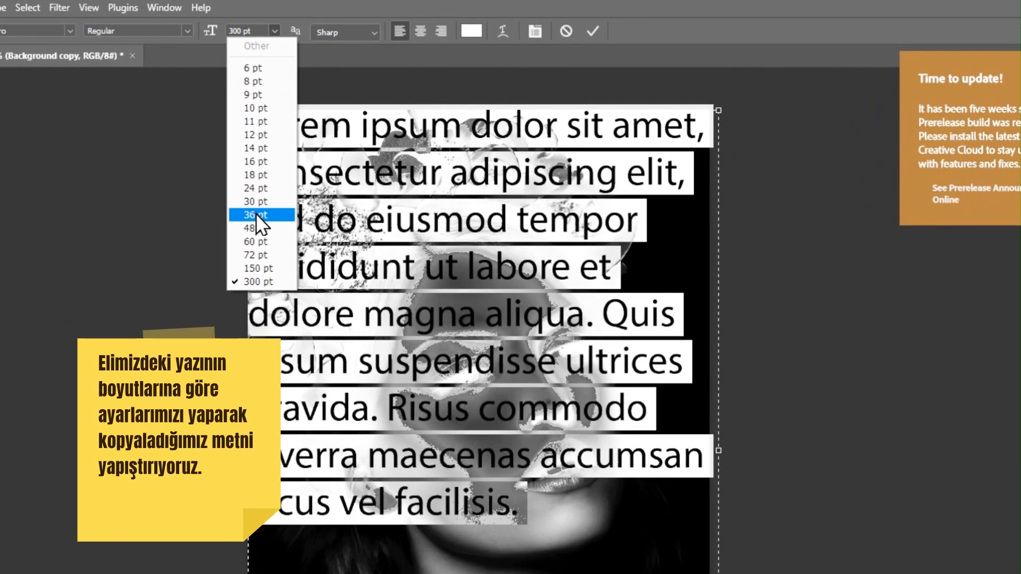
pyautogui.click(257, 215)
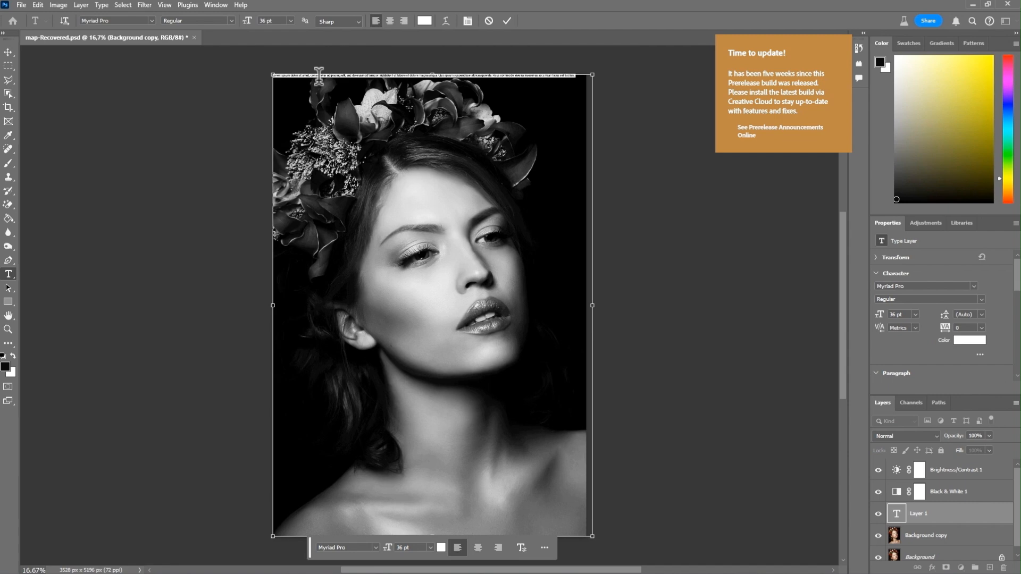
# Step: Paste the copied lorem ipsum text into the box and set all of it to 36 pt
pyautogui.hotkey('ctrl', 'v')
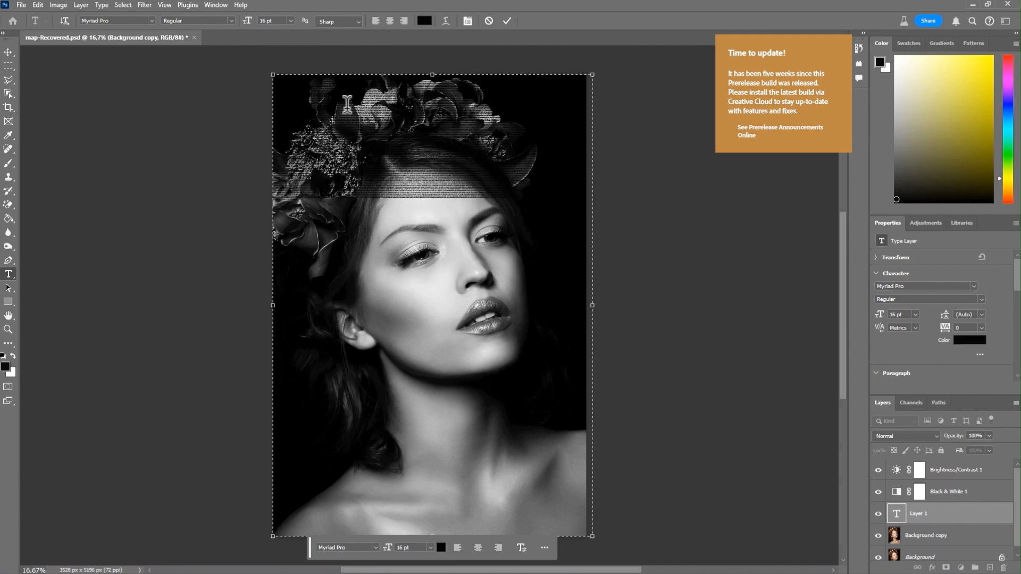
pyautogui.hotkey('ctrl', 'a')
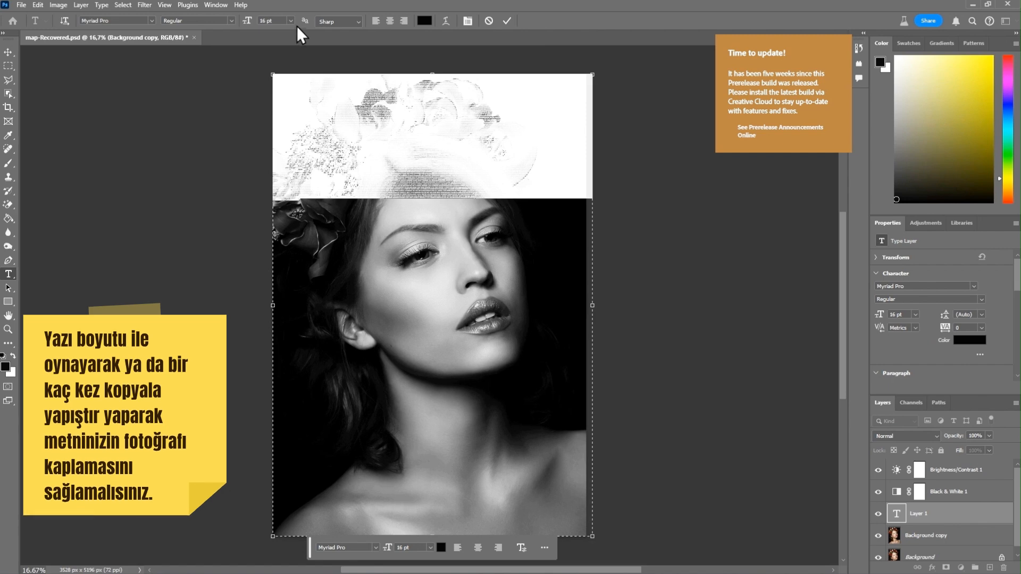
pyautogui.click(289, 21)
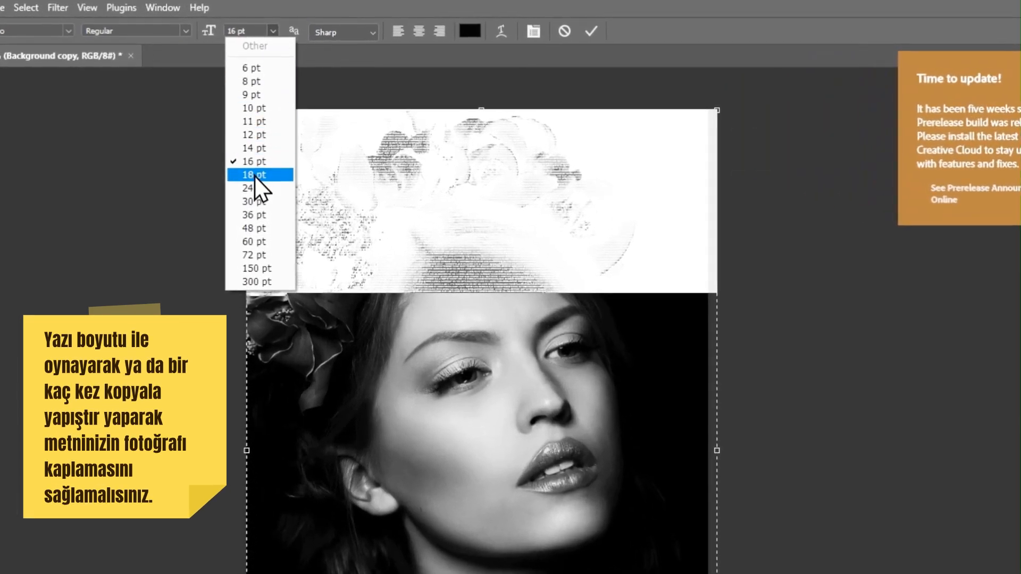
pyautogui.click(254, 215)
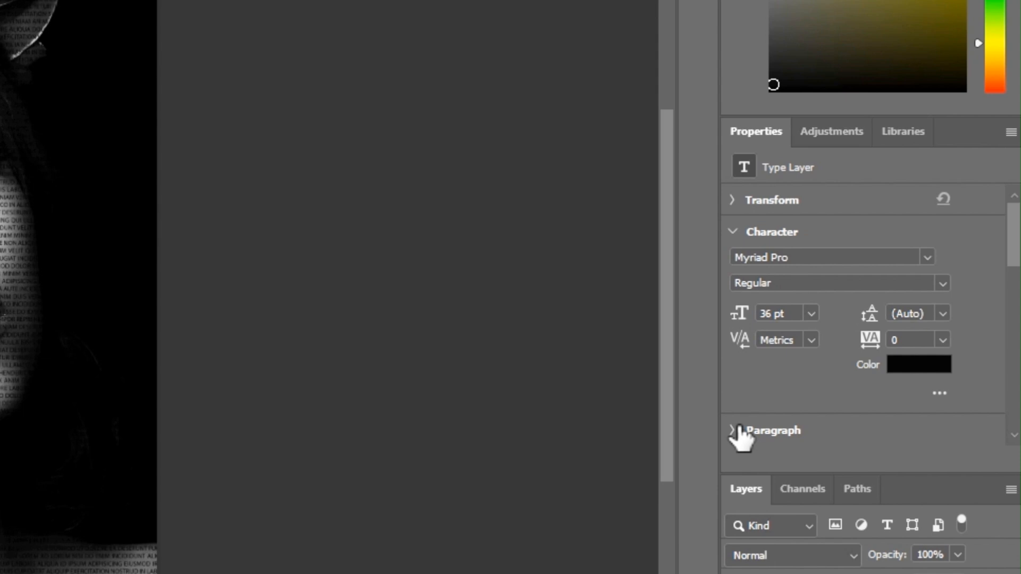
# Step: Set the text layer's paragraph alignment to Justify All
pyautogui.click(882, 374)
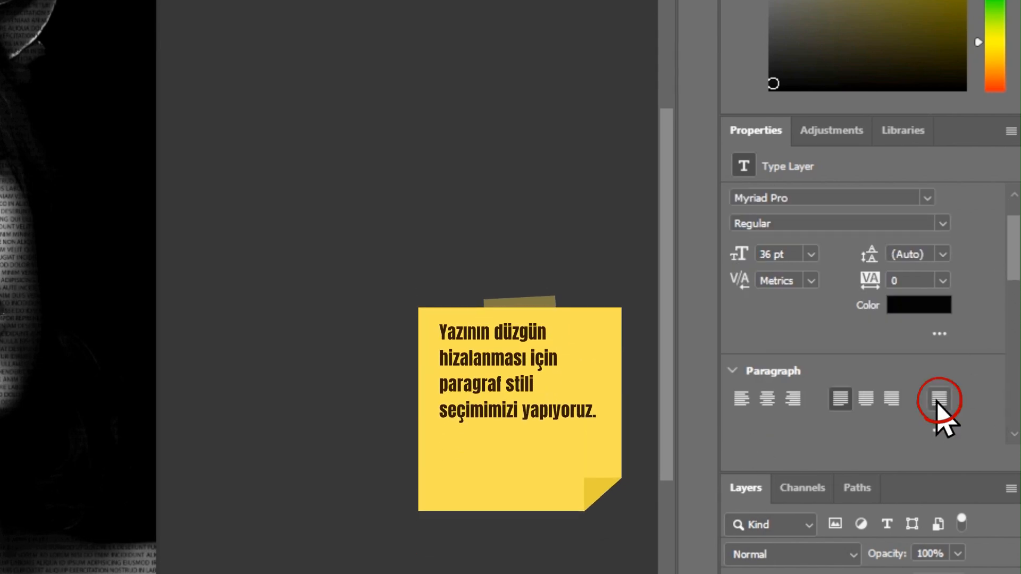
pyautogui.click(937, 401)
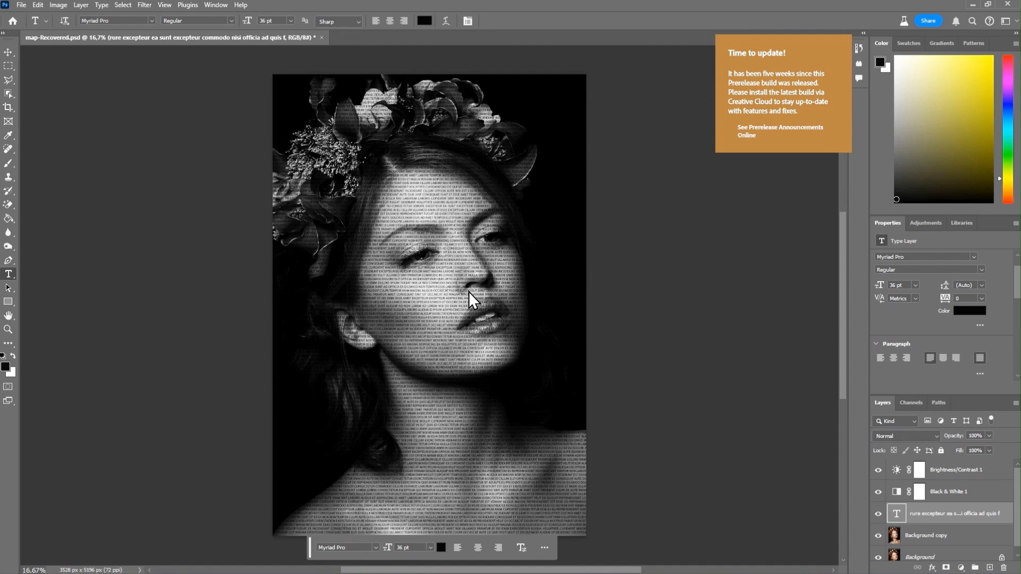
# Step: Select all the text in the box, apply Justify All to it, and expand the extra paragraph options showing Hyphenate
pyautogui.click(451, 284)
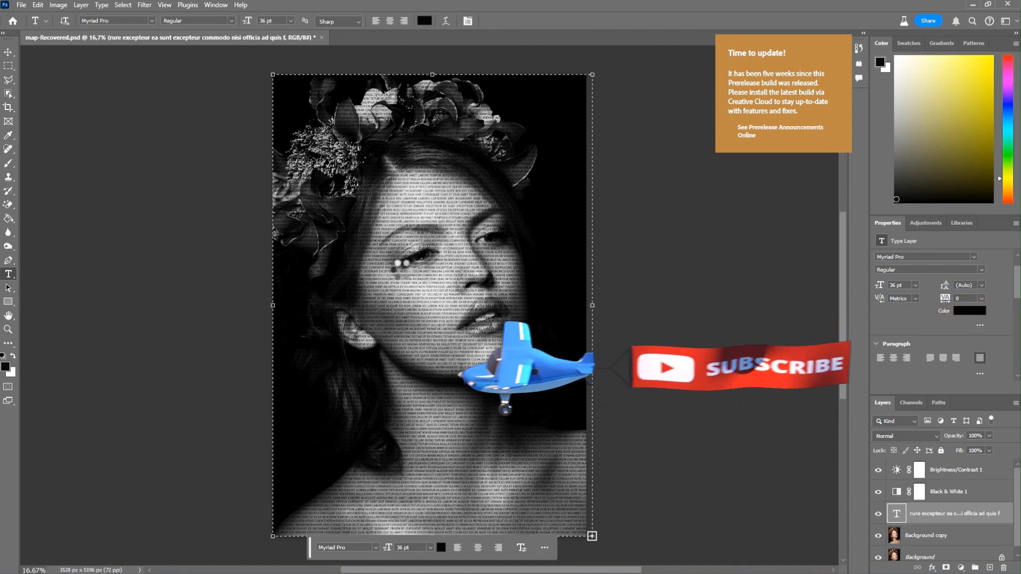
pyautogui.hotkey('ctrl', 'a')
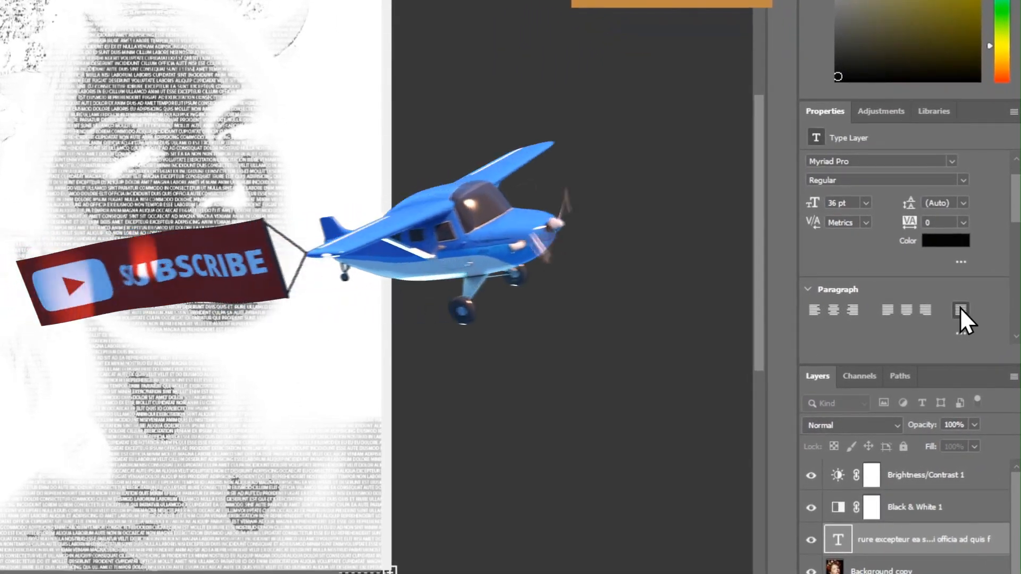
pyautogui.click(959, 309)
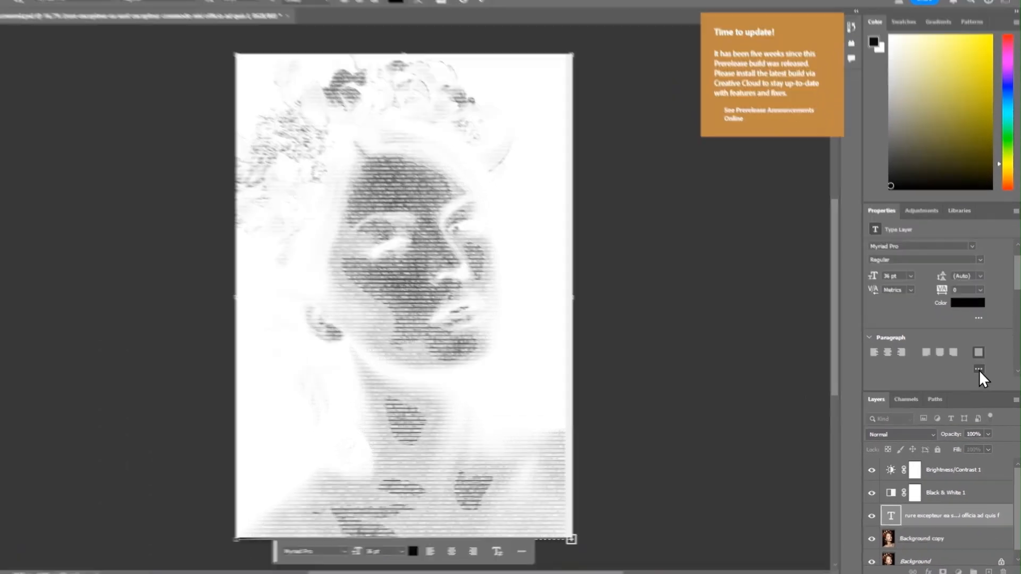
pyautogui.click(980, 374)
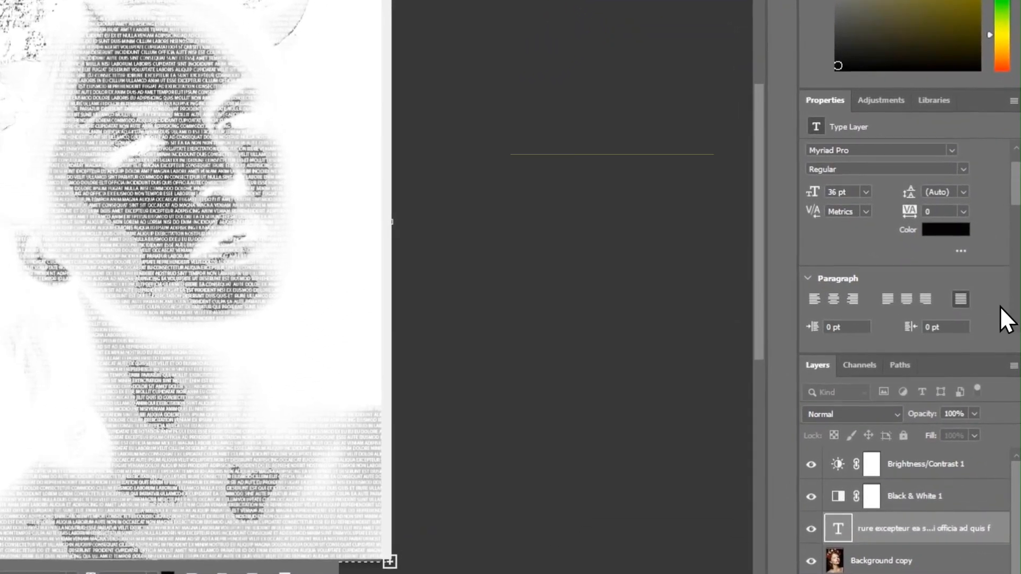
pyautogui.scroll(-1, 1007, 364)
pyautogui.scroll(-3, 1000, 306)
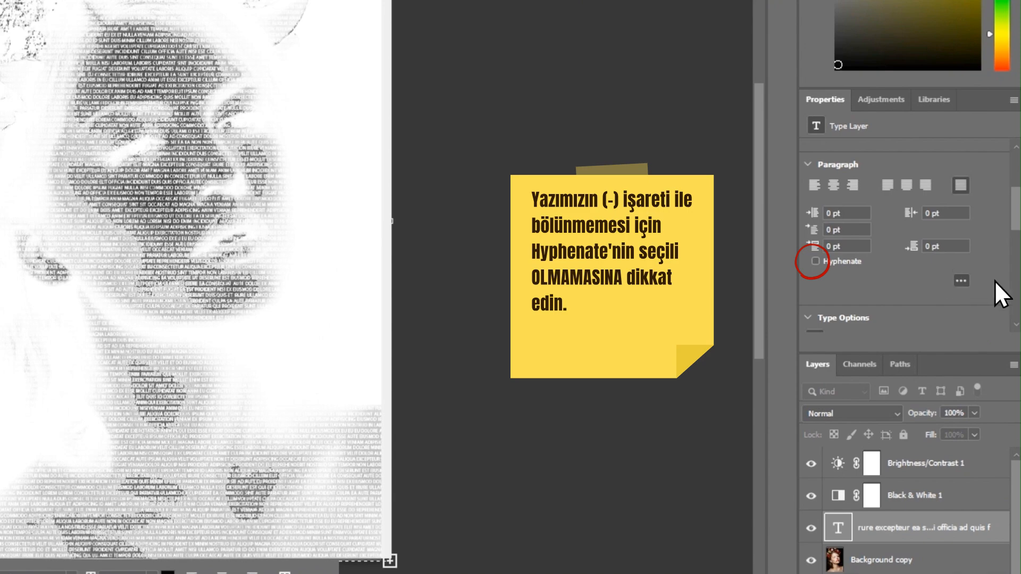
pyautogui.scroll(-3, 995, 280)
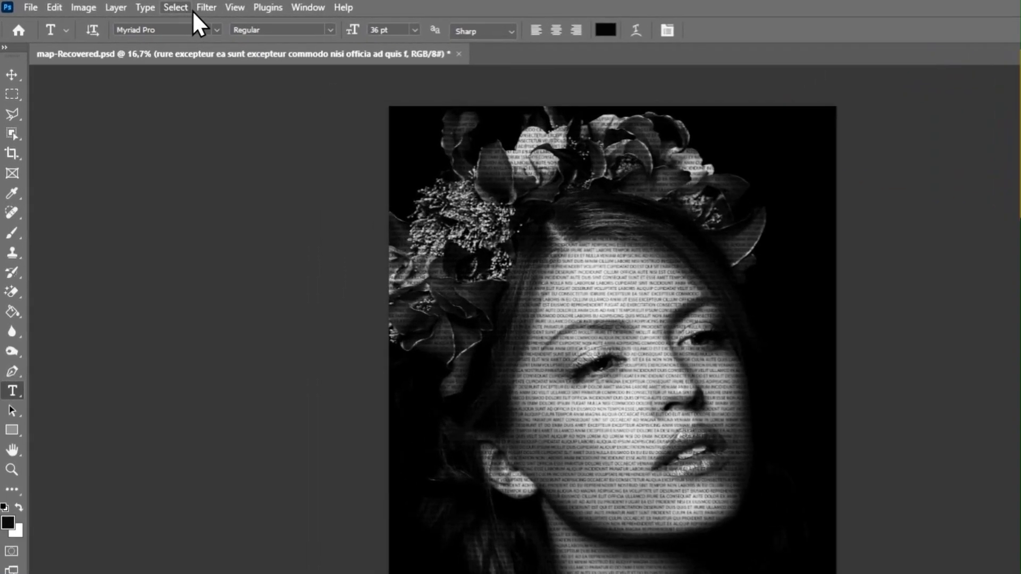
# Step: Apply the Displace filter at scale 10 by 10, converting the type layer to a smart object and choosing the map file
pyautogui.click(145, 5)
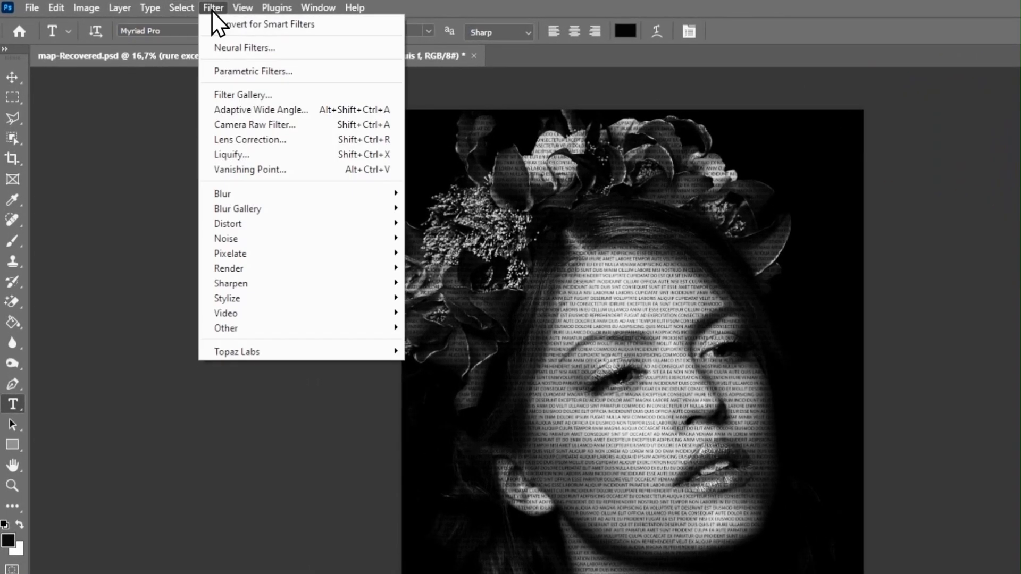
pyautogui.moveTo(272, 223)
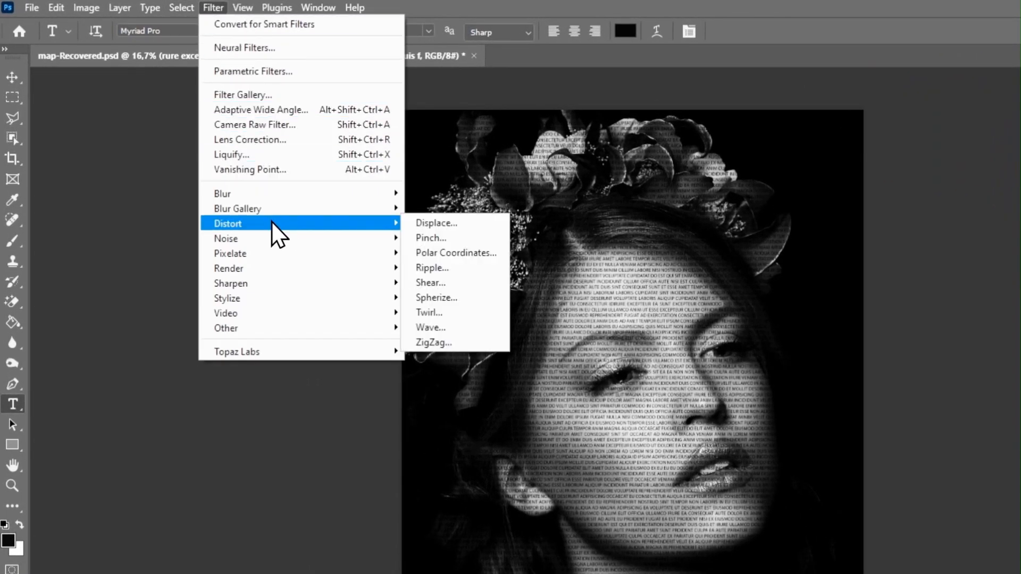
pyautogui.click(424, 224)
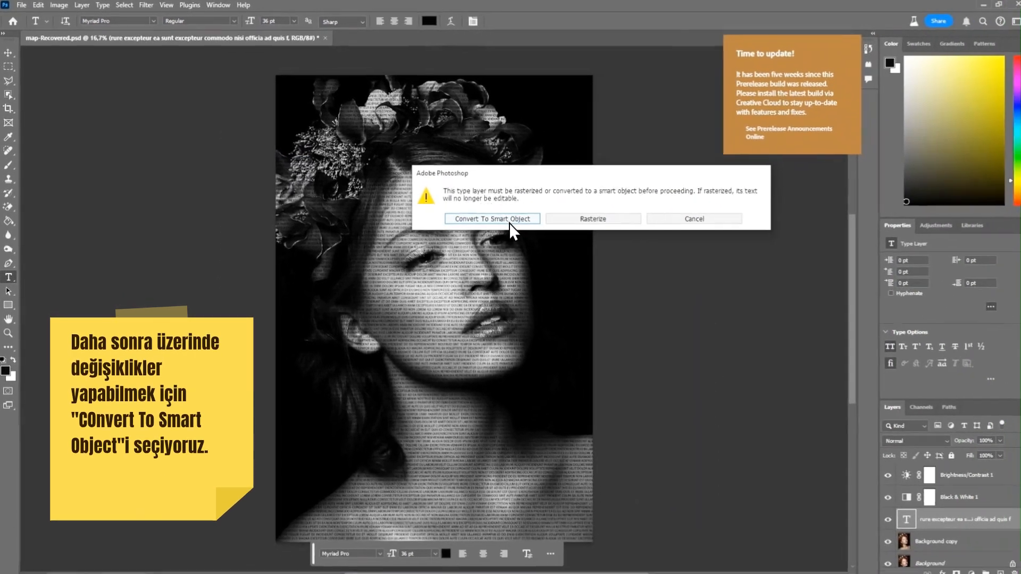
pyautogui.click(504, 221)
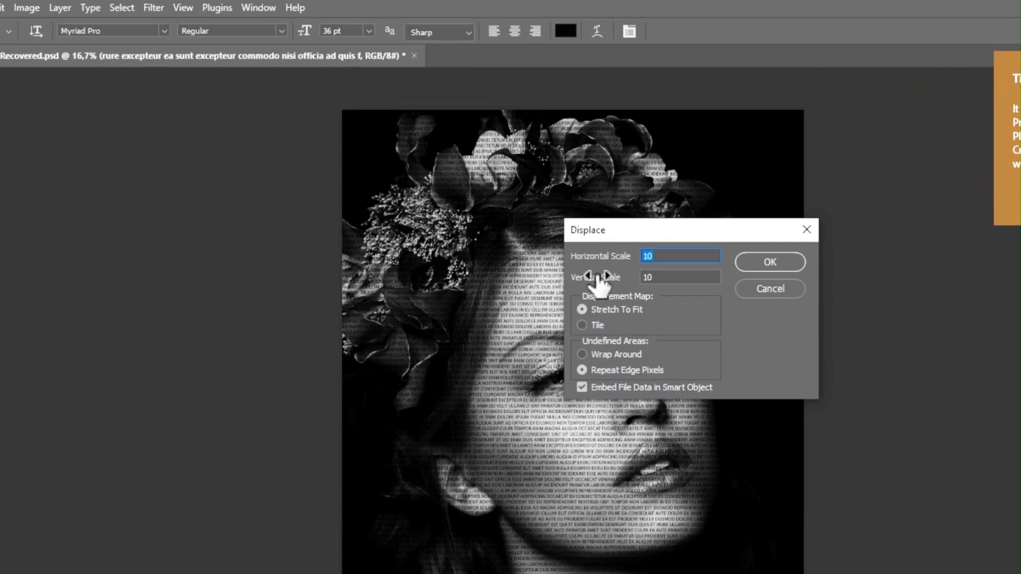
pyautogui.click(764, 259)
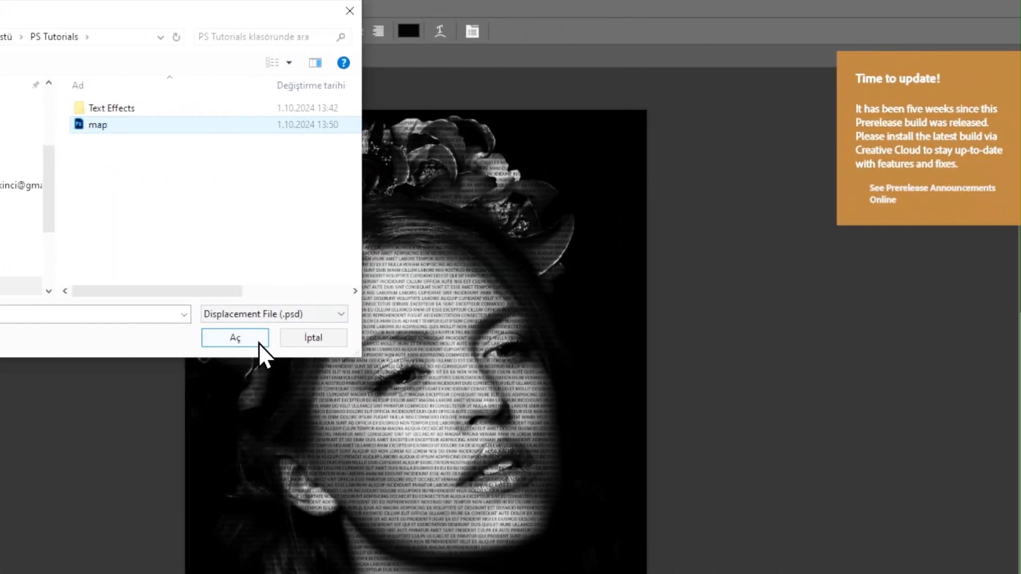
pyautogui.click(257, 343)
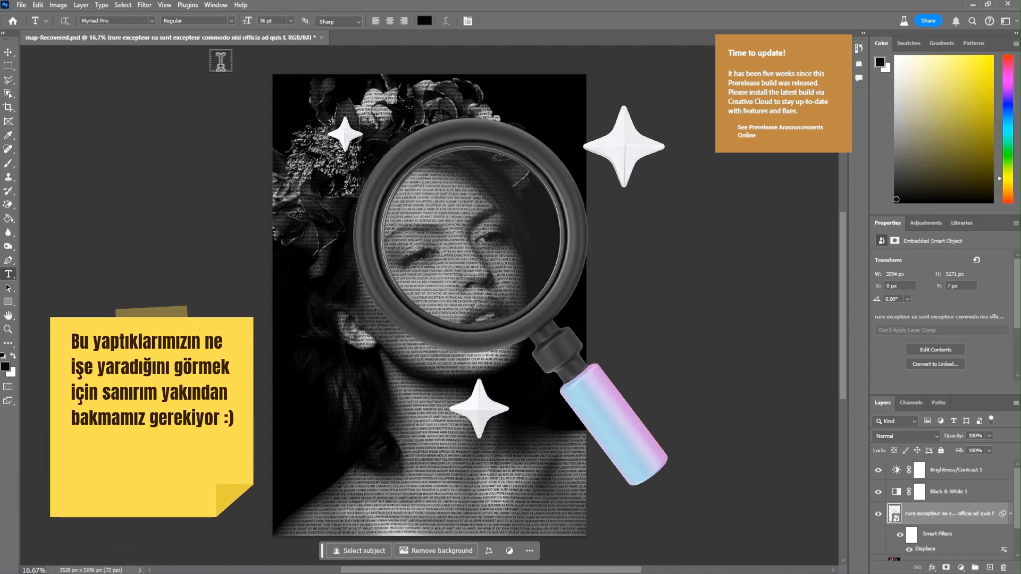
# Step: Zoom in on the face with the Hand tool to inspect the displaced text
pyautogui.click(8, 317)
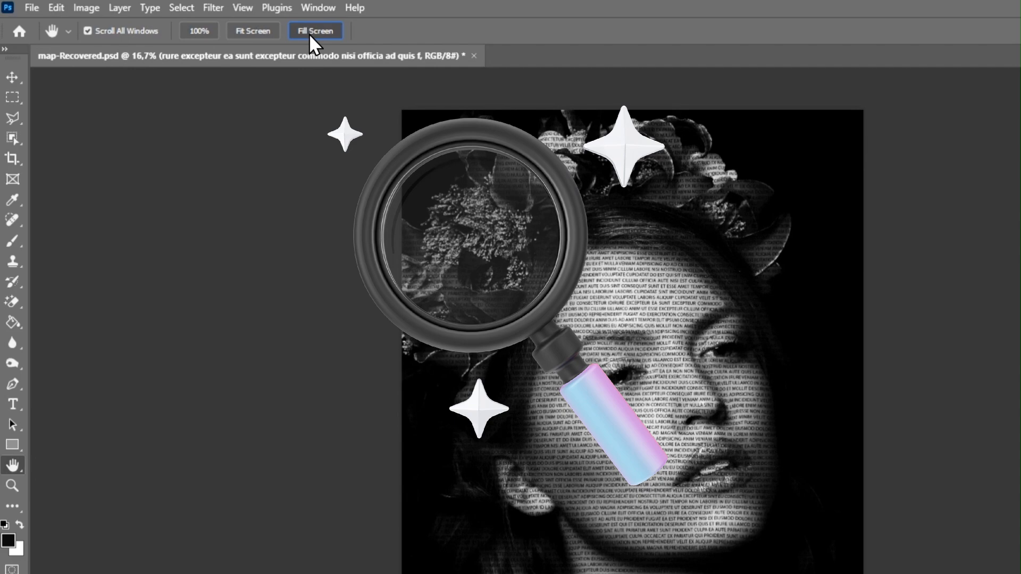
pyautogui.click(310, 36)
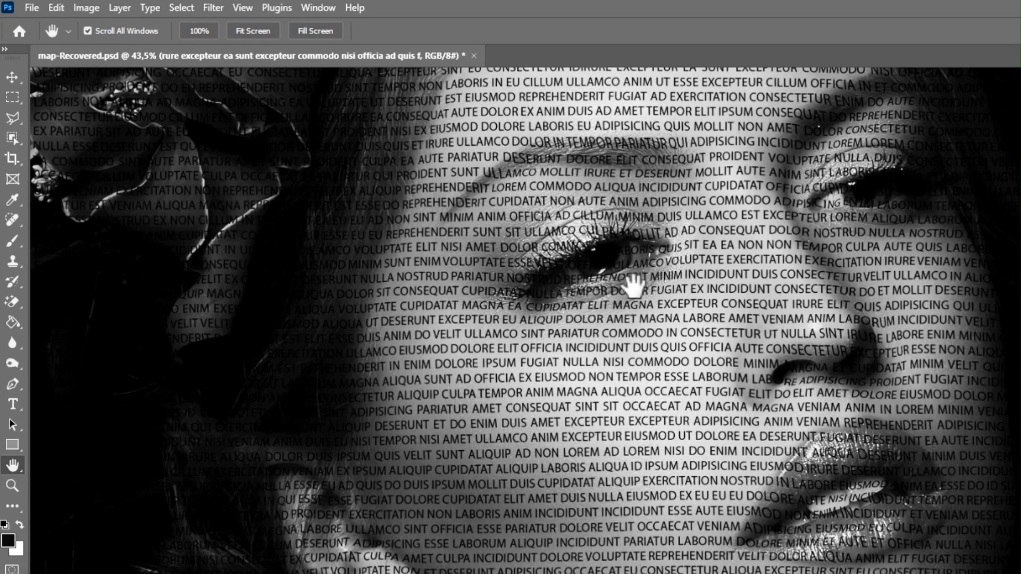
pyautogui.scroll(7, 797, 313)
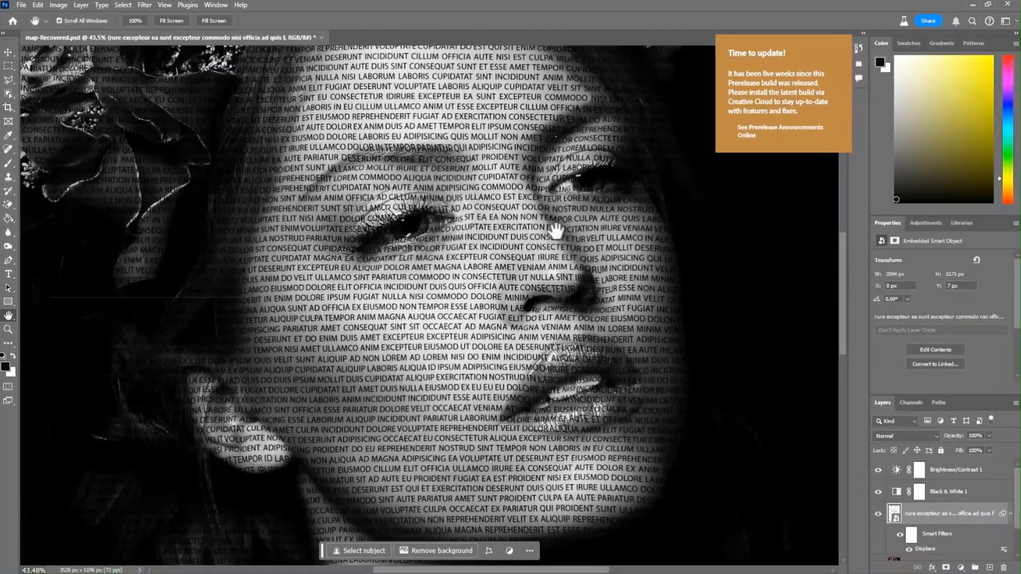
pyautogui.scroll(5, 552, 239)
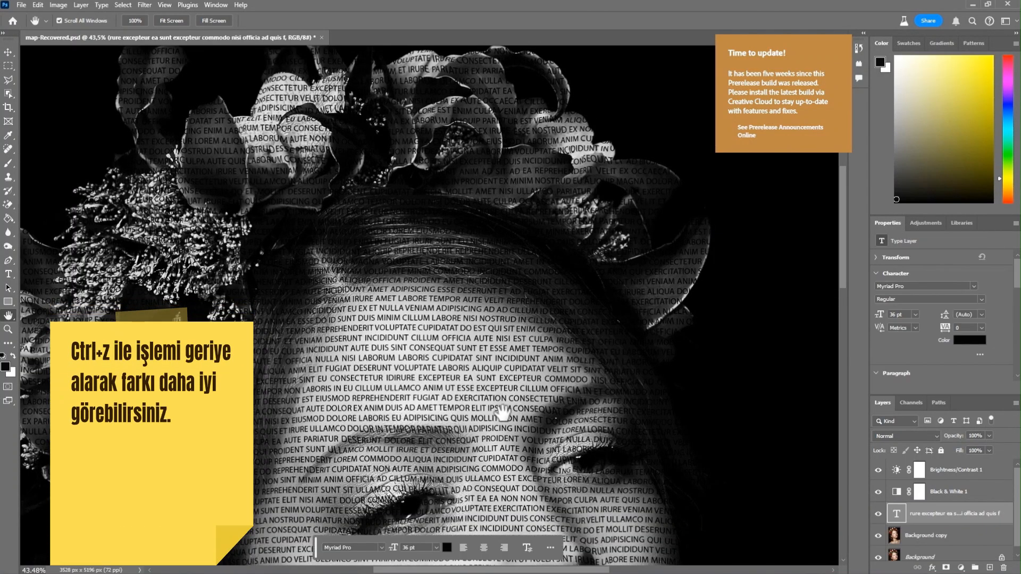
# Step: Undo and redo the Displace filter repeatedly to compare the text before and after displacement
pyautogui.hotkey('ctrl', 'z')
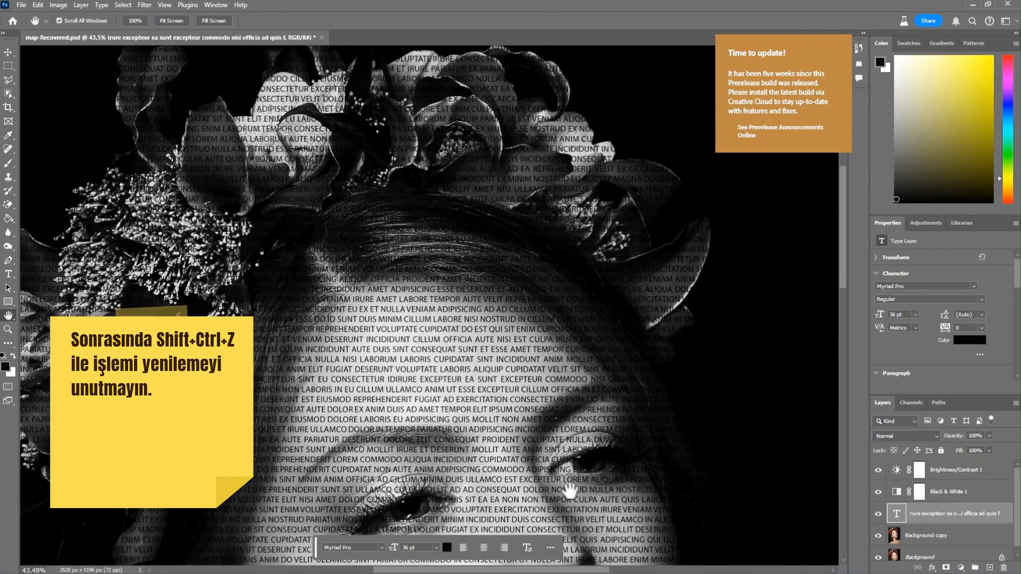
pyautogui.hotkey('shift', 'ctrl', 'z')
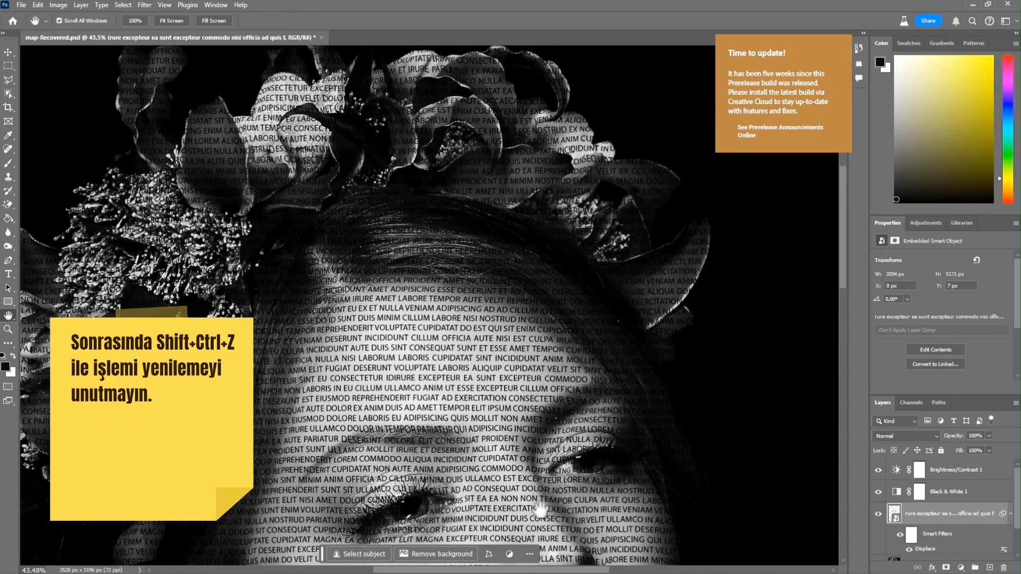
pyautogui.scroll(-5, 540, 510)
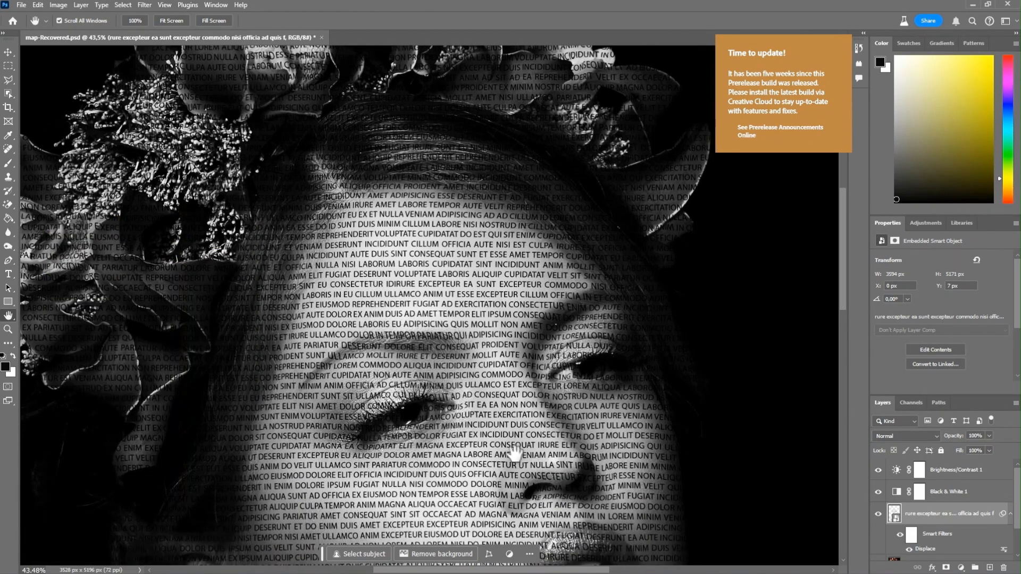
pyautogui.scroll(-5, 515, 453)
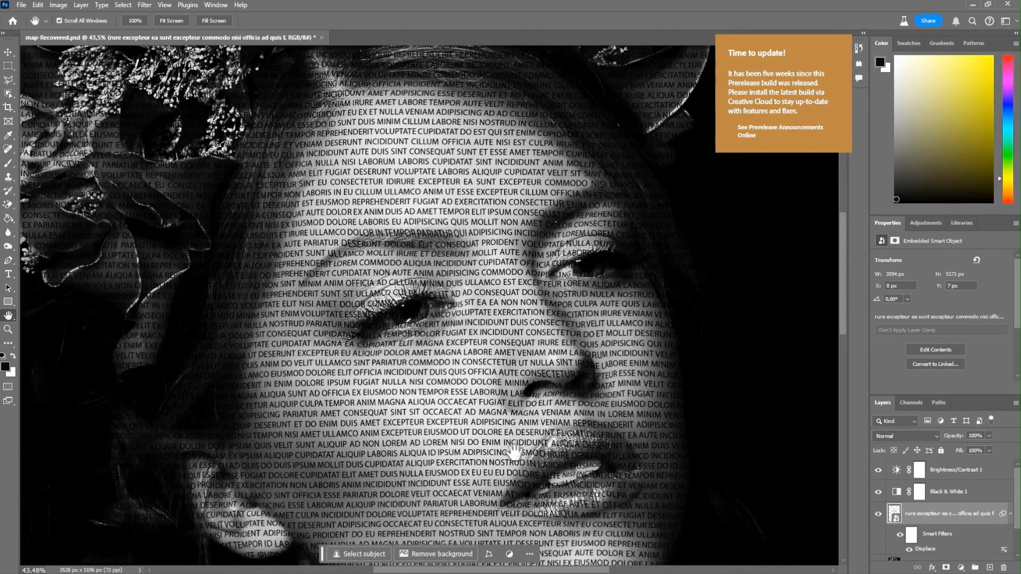
pyautogui.scroll(-3, 515, 453)
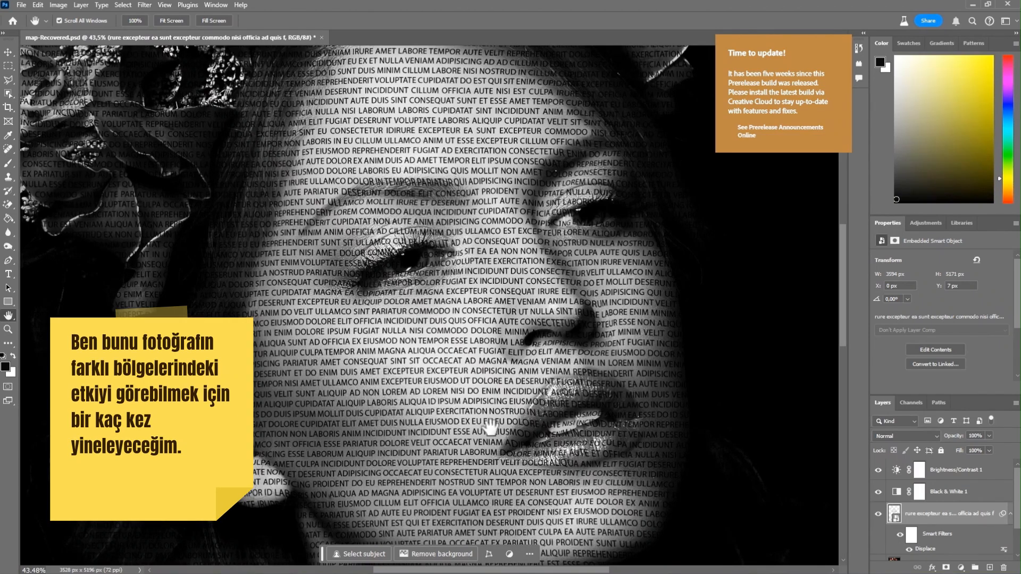
pyautogui.hotkey('ctrl', 'z')
pyautogui.hotkey('ctrl', 'z')
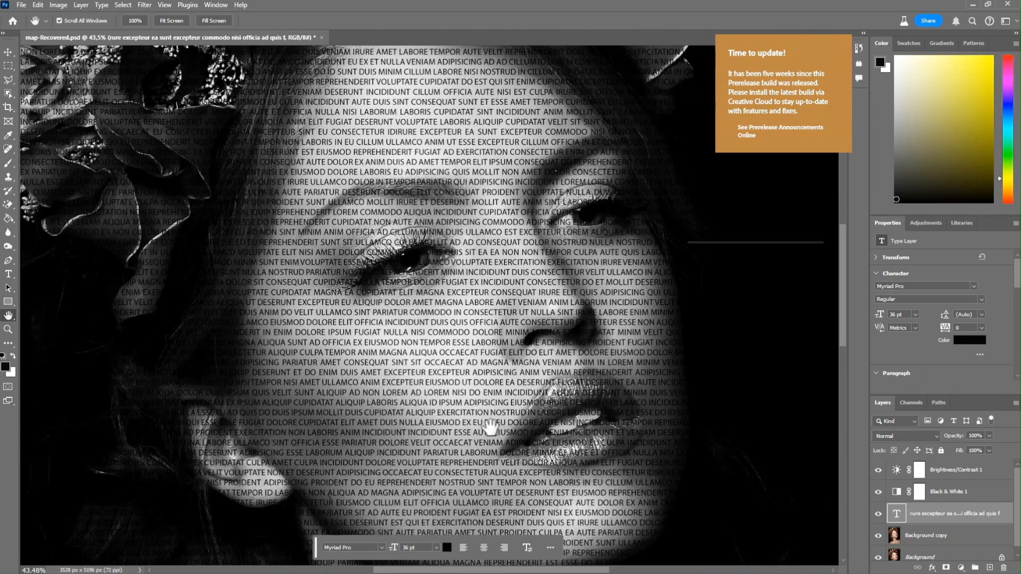
pyautogui.hotkey('ctrl', 'shift', 'z')
pyautogui.hotkey('ctrl', 'shift', 'z')
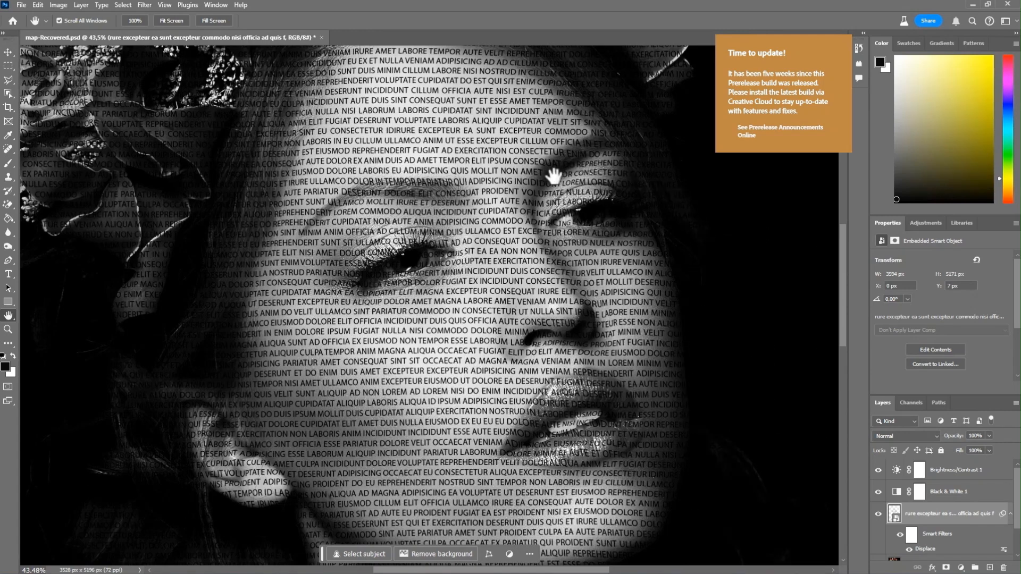
pyautogui.hotkey('ctrl', 'z')
pyautogui.hotkey('ctrl', 'z')
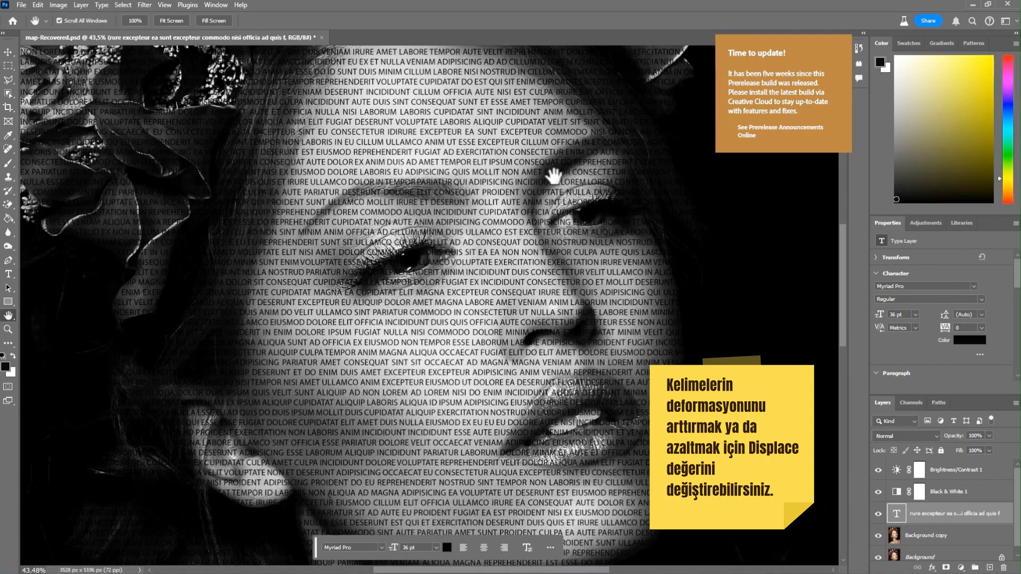
pyautogui.hotkey('ctrl', 'shift', 'z')
pyautogui.hotkey('ctrl', 'shift', 'z')
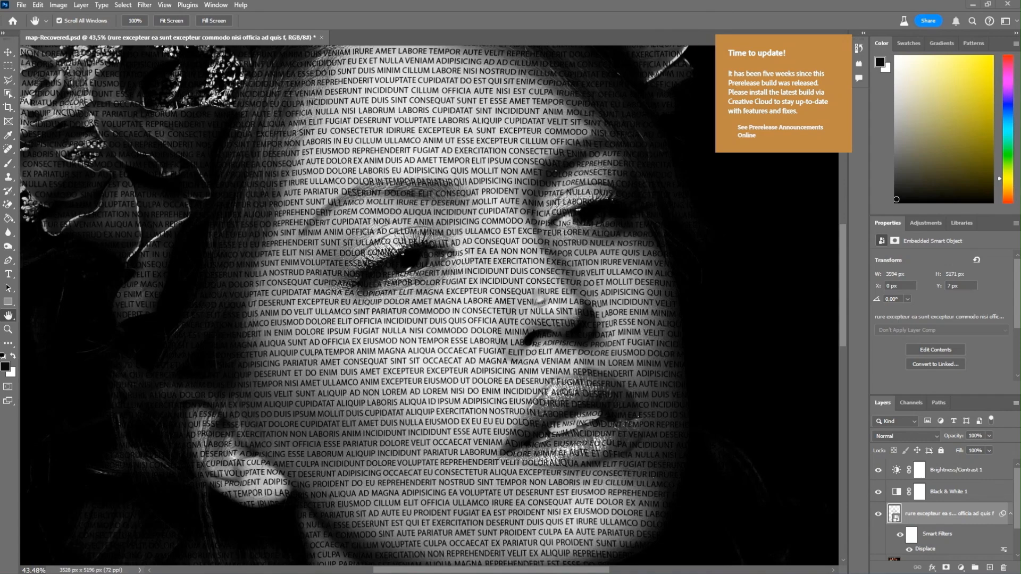
# Step: Reopen the Displace filter, set both scales to 20, and reapply it with the map file
pyautogui.doubleClick(919, 551)
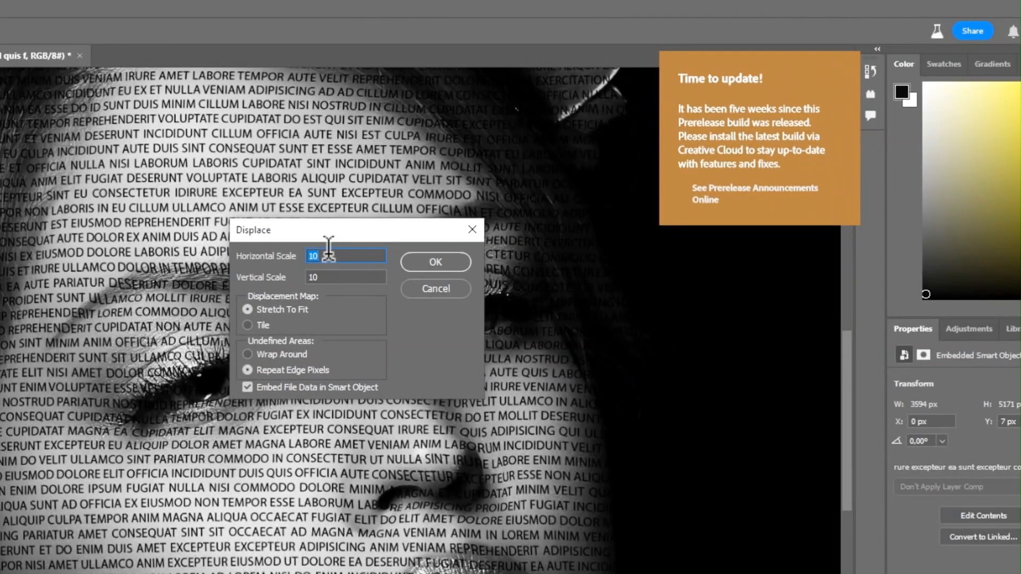
pyautogui.press('Tab')
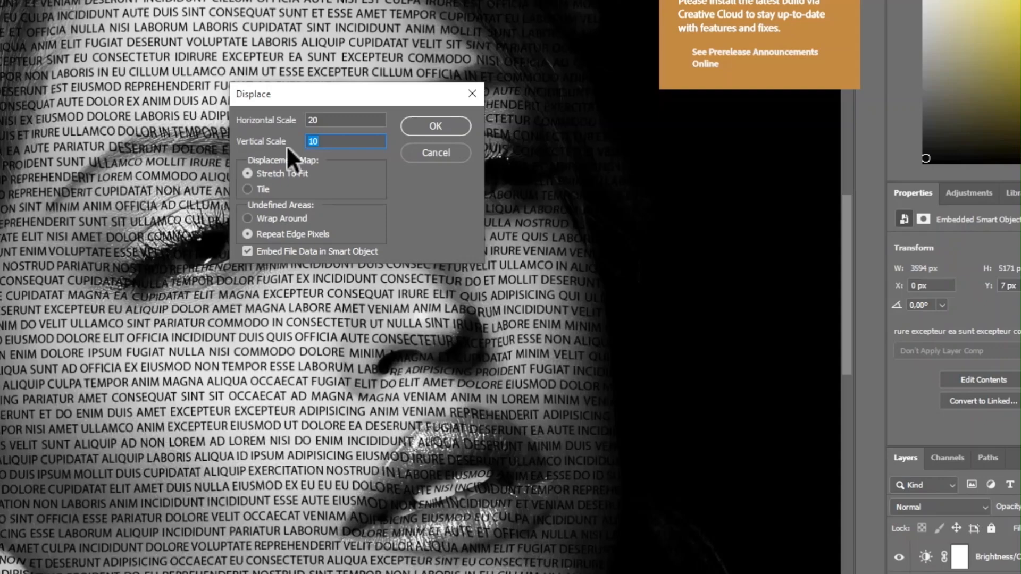
pyautogui.write('20')
pyautogui.click(436, 126)
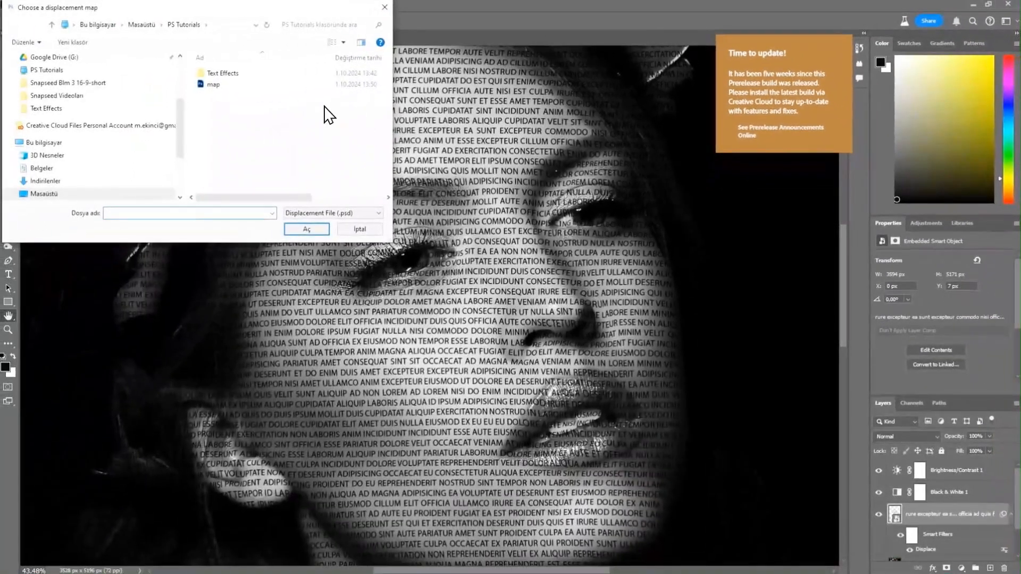
pyautogui.click(260, 85)
pyautogui.click(302, 229)
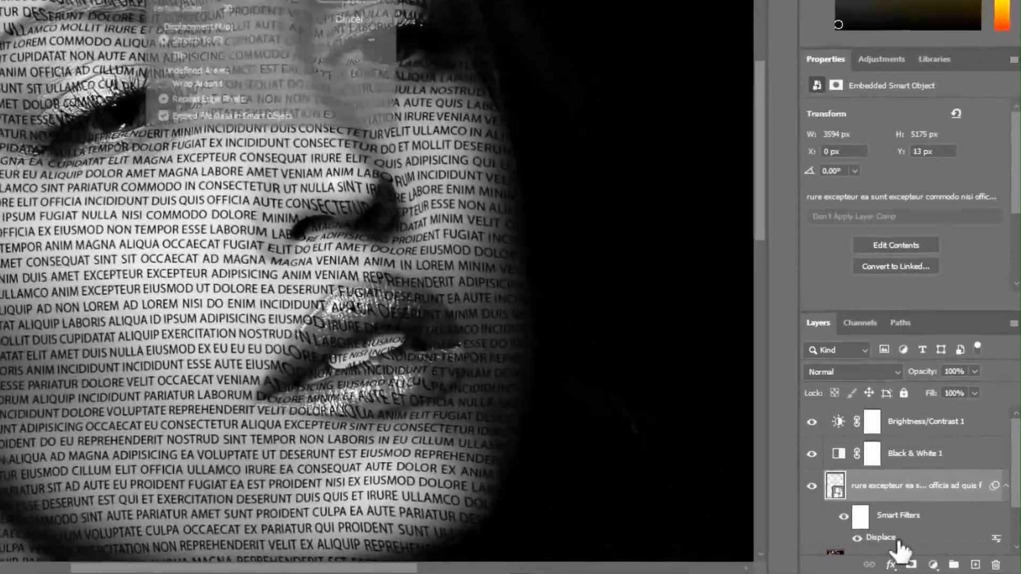
# Step: Reopen the Displace filter, set horizontal and vertical scales to 30, and reapply it with the map file
pyautogui.doubleClick(928, 550)
pyautogui.write('30')
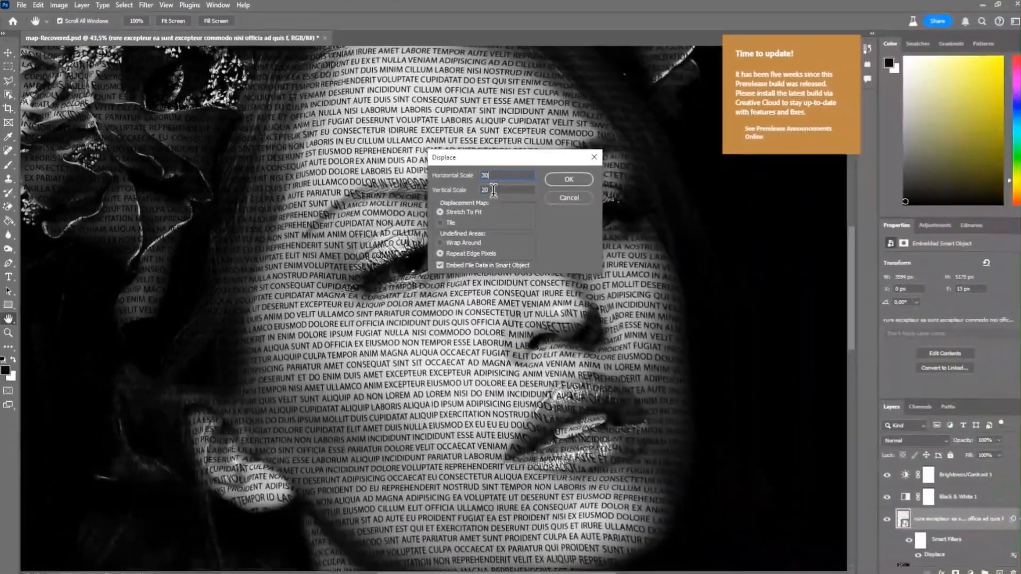
pyautogui.moveTo(717, 277); pyautogui.dragTo(684, 277)
pyautogui.write('30')
pyautogui.click(840, 259)
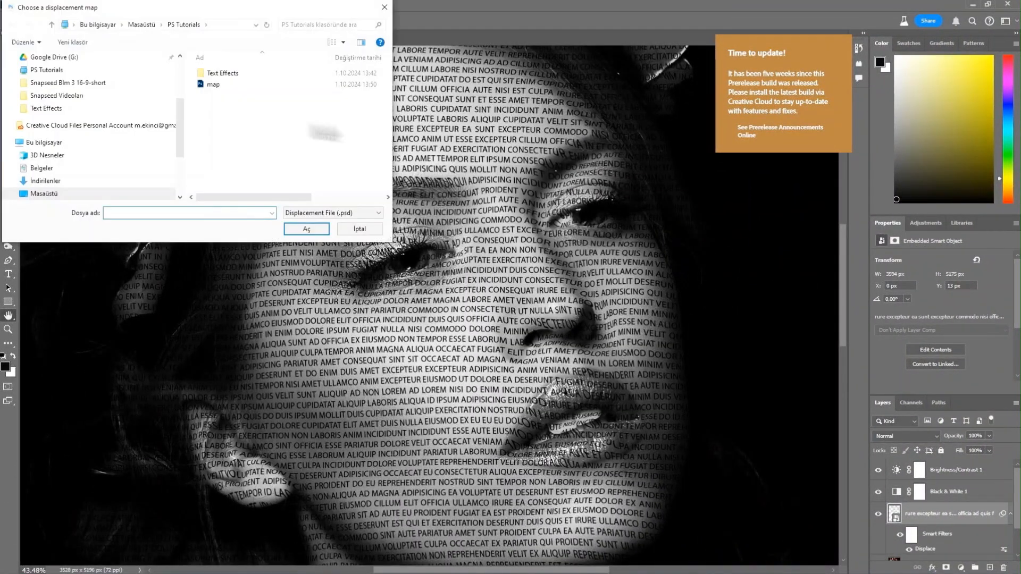
pyautogui.click(217, 85)
pyautogui.click(315, 228)
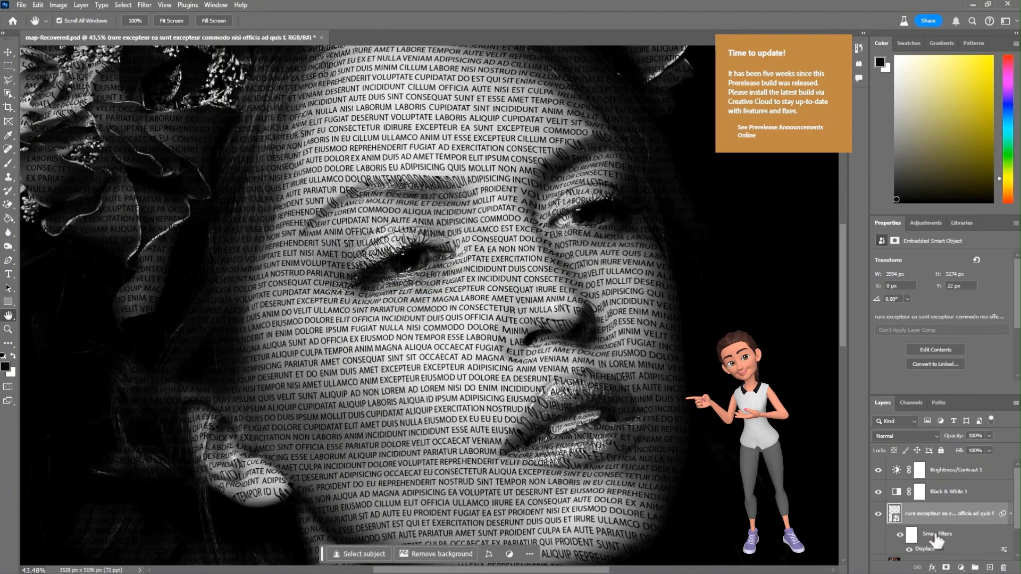
# Step: Reopen the Displace filter, set the horizontal scale to 40, and reapply it with the map file
pyautogui.doubleClick(926, 549)
pyautogui.write('40')
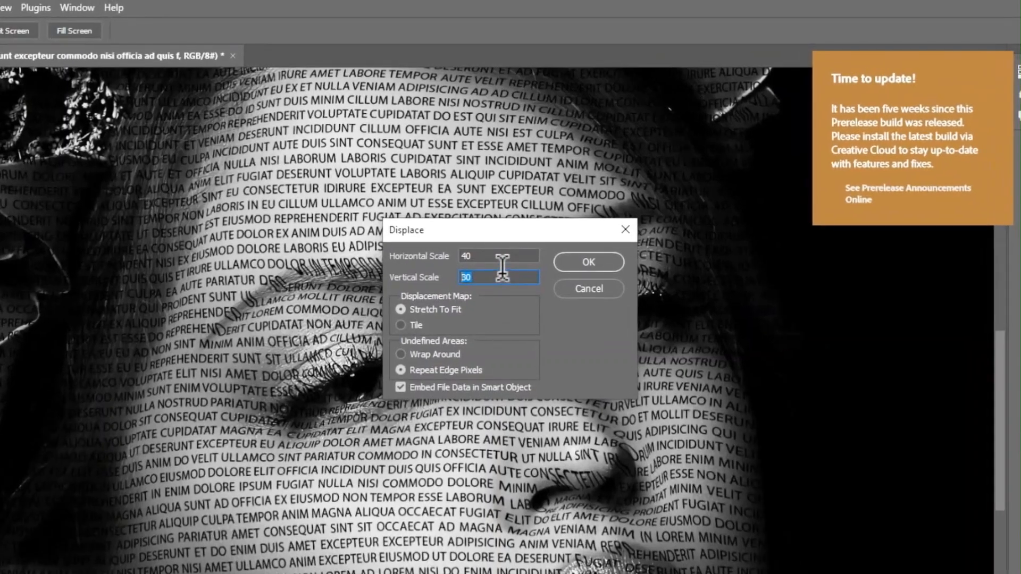
pyautogui.click(564, 266)
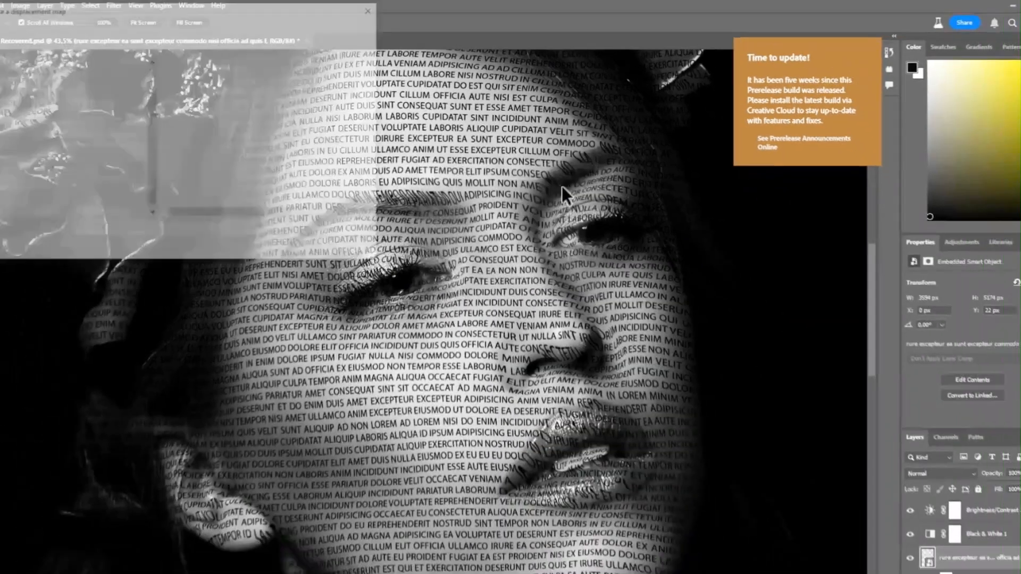
pyautogui.click(216, 84)
pyautogui.click(310, 221)
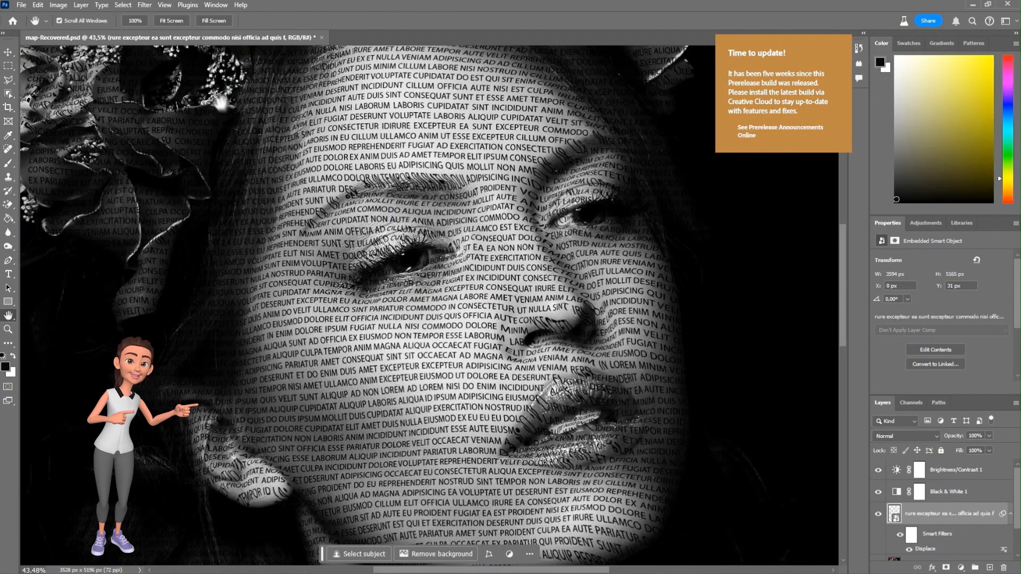
# Step: Reopen the Displace filter, set both scales to 10, and reapply it with the map file
pyautogui.click(183, 22)
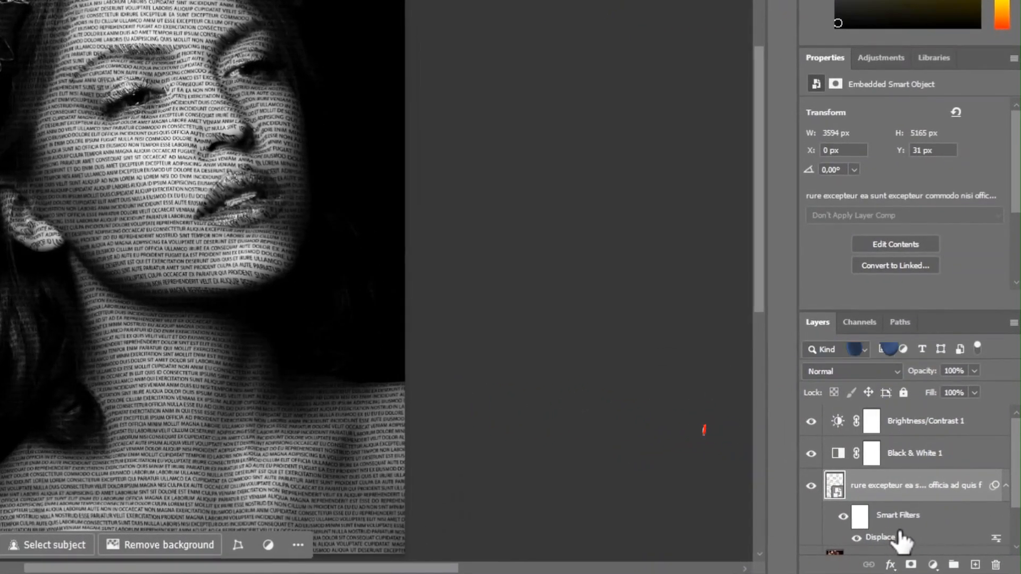
pyautogui.doubleClick(892, 538)
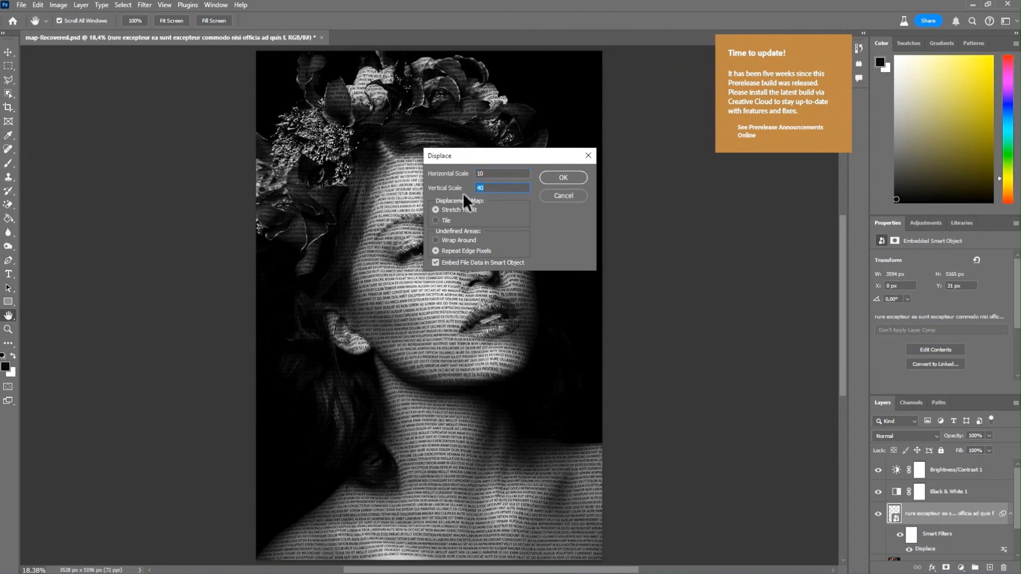
pyautogui.write('10')
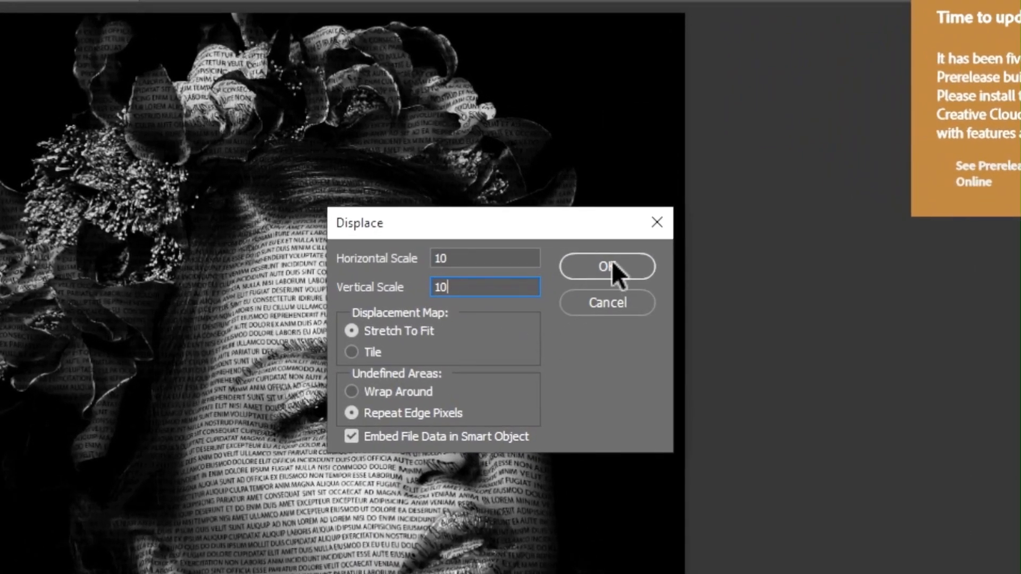
pyautogui.click(607, 266)
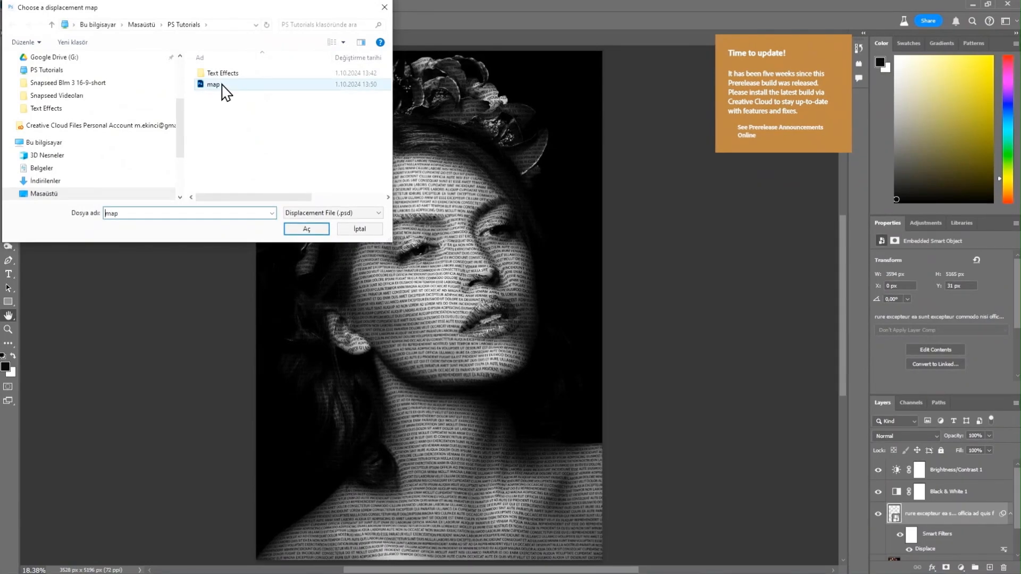
pyautogui.click(317, 232)
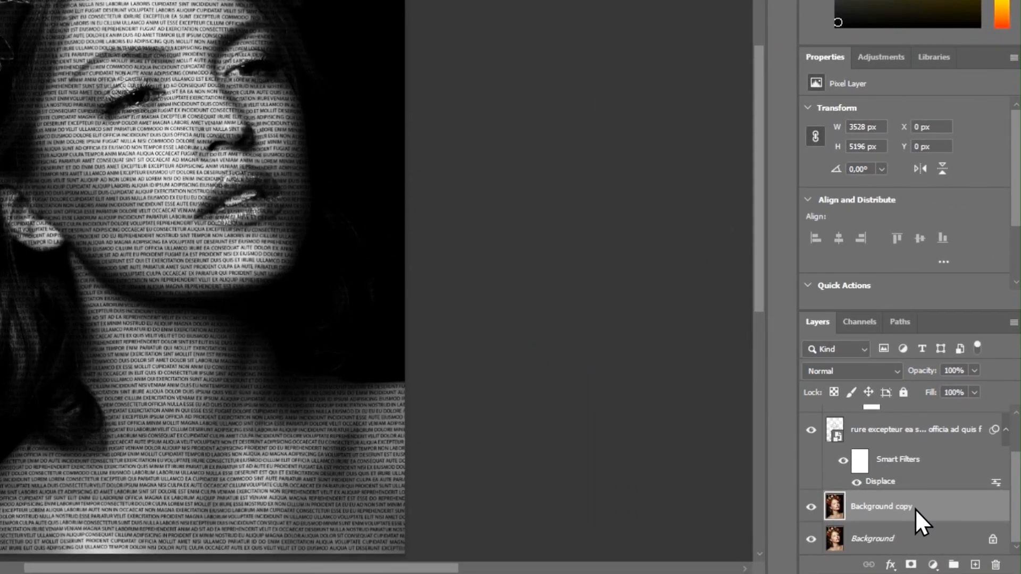
# Step: Move the Background copy layer above the text layer and make it a clipping mask on the text
pyautogui.moveTo(915, 509); pyautogui.dragTo(904, 421)
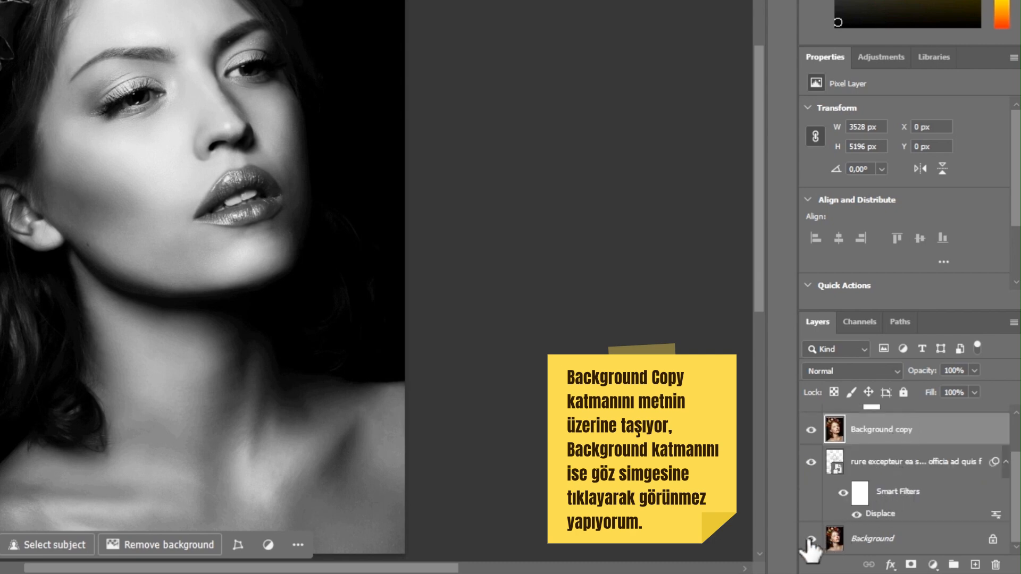
pyautogui.rightClick(900, 429)
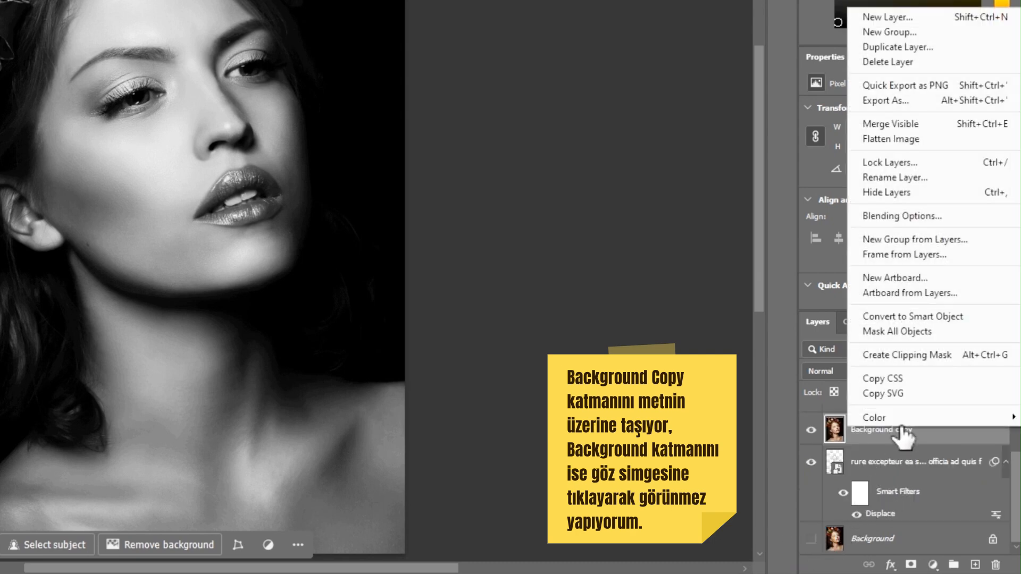
pyautogui.click(957, 355)
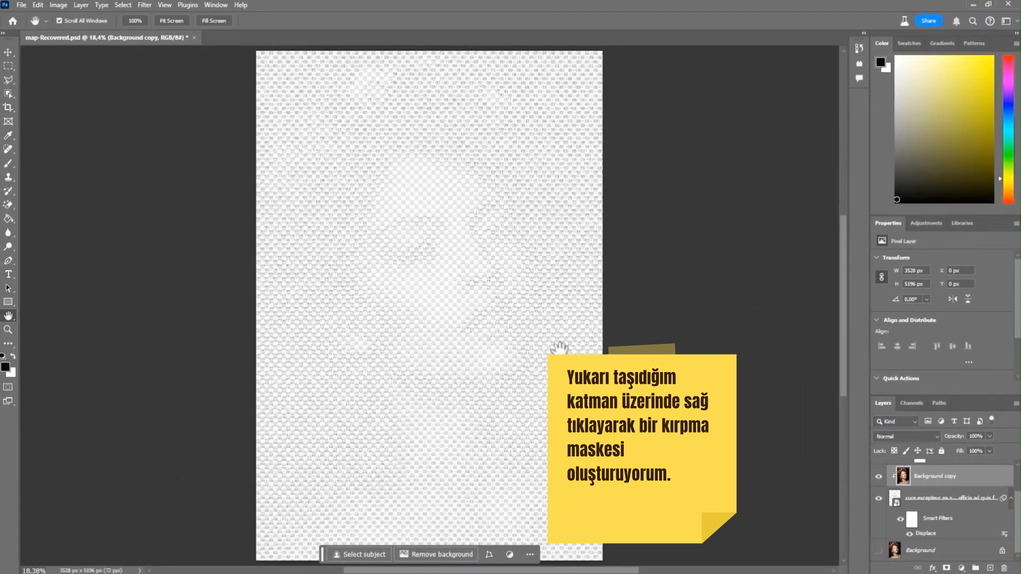
# Step: Create a new empty layer and move it directly above the Background layer
pyautogui.rightClick(990, 483)
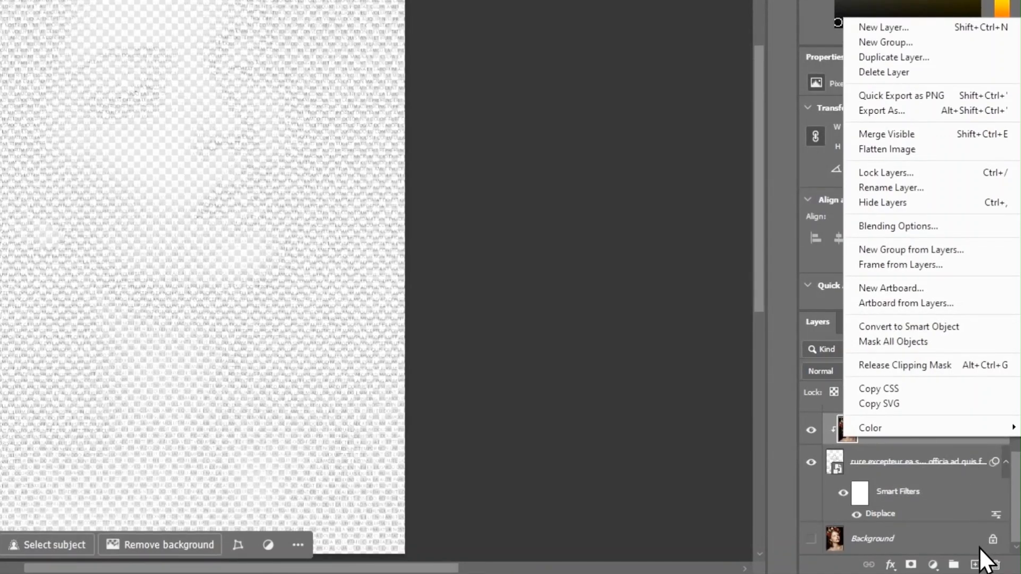
pyautogui.click(995, 556)
pyautogui.click(975, 564)
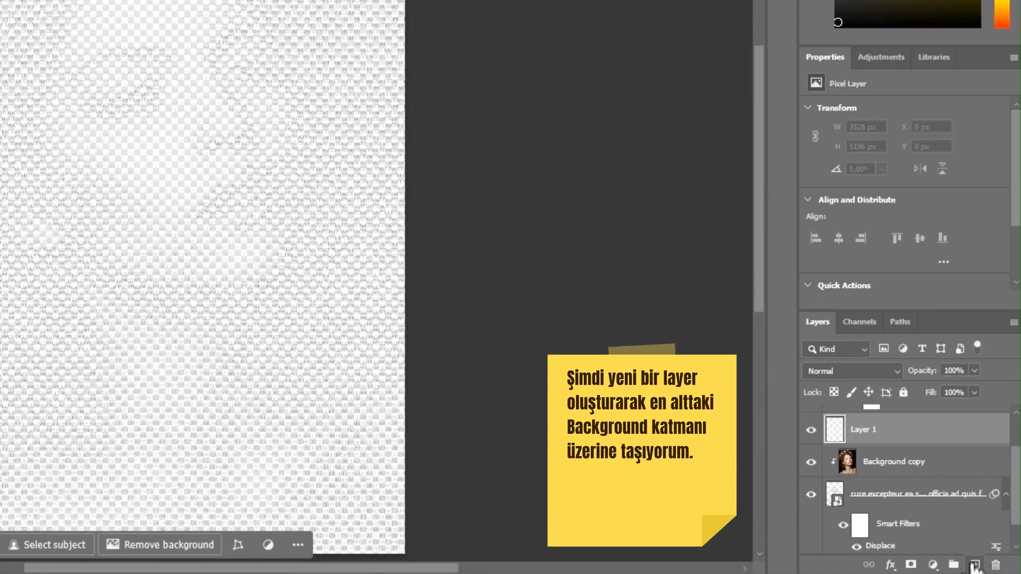
pyautogui.moveTo(984, 437); pyautogui.dragTo(965, 537)
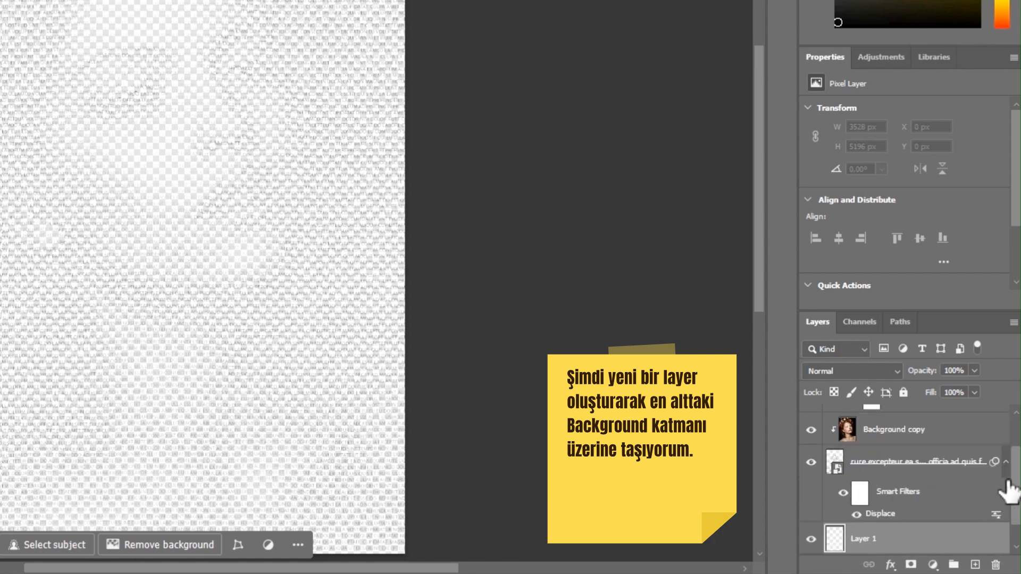
pyautogui.scroll(-1, 1014, 498)
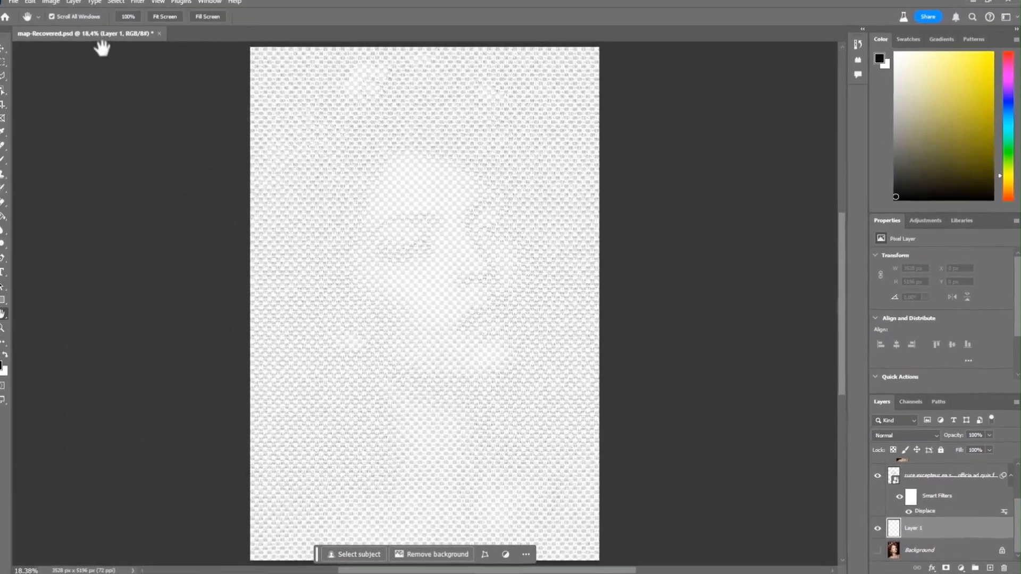
# Step: Fill the new Layer 1 with black using the Fill command
pyautogui.click(59, 5)
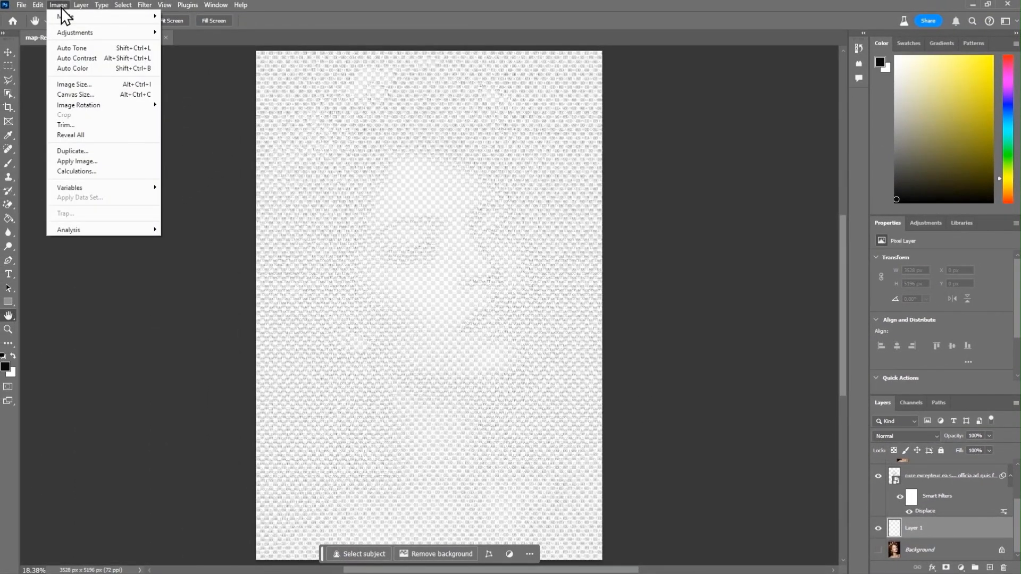
pyautogui.click(37, 4)
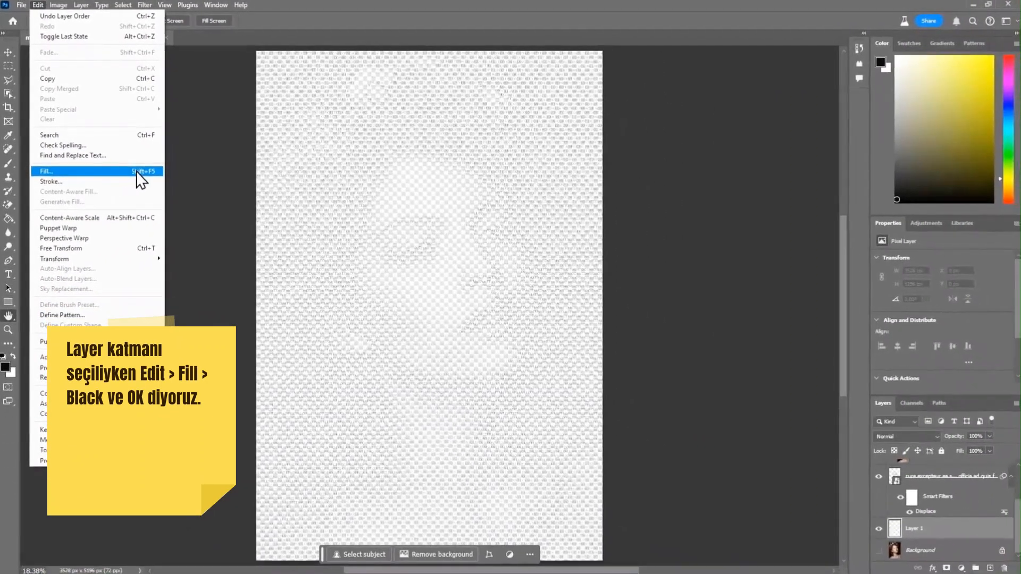
pyautogui.click(136, 171)
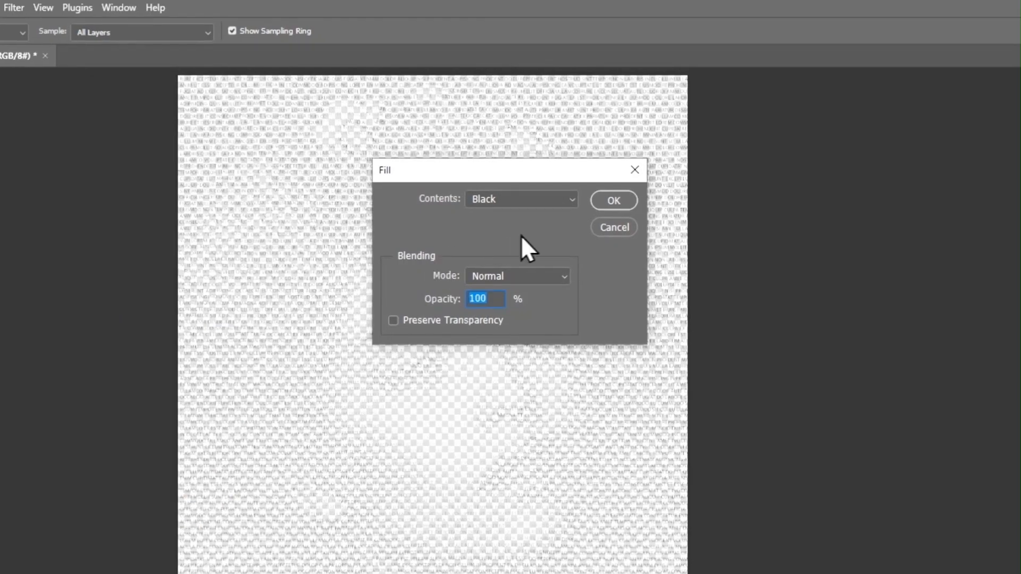
pyautogui.click(567, 203)
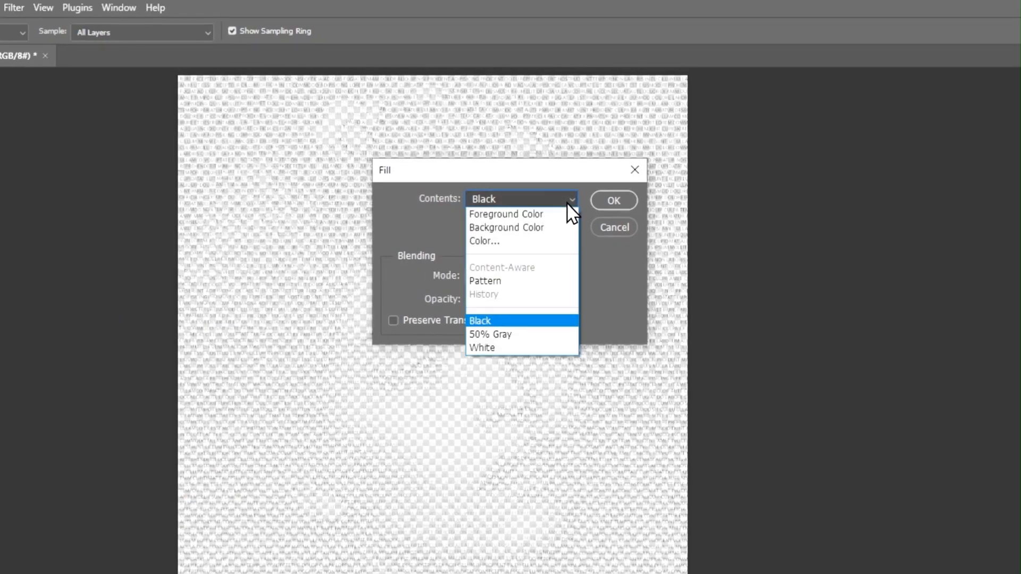
pyautogui.click(585, 203)
pyautogui.click(602, 201)
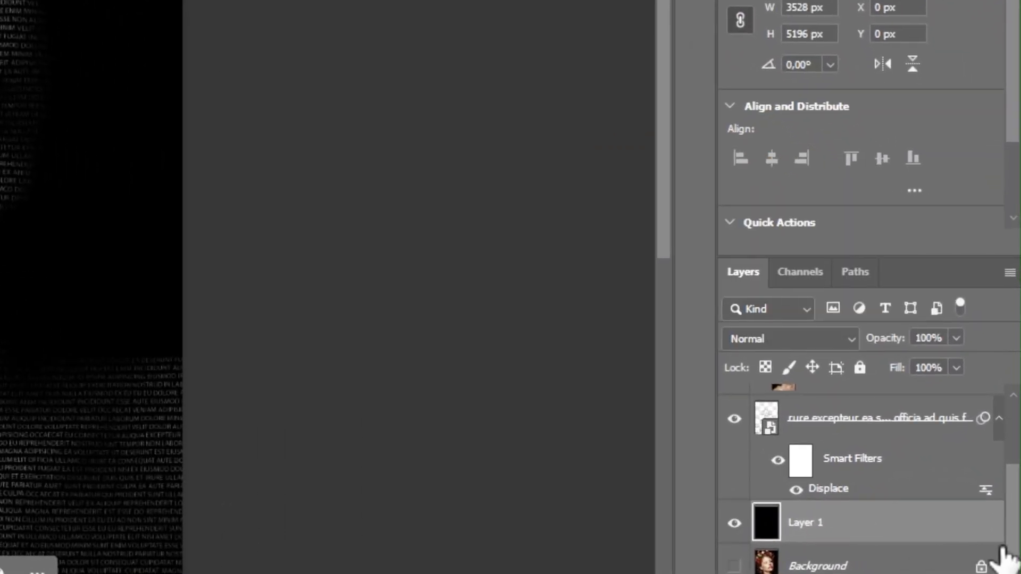
# Step: Raise the Brightness/Contrast adjustment's brightness to 150
pyautogui.scroll(4, 873, 478)
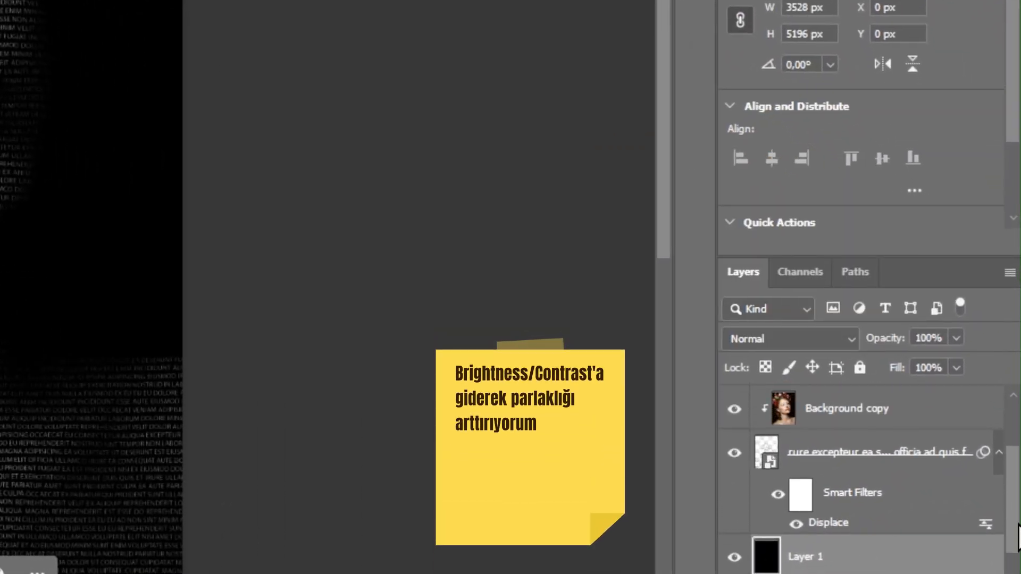
pyautogui.click(880, 425)
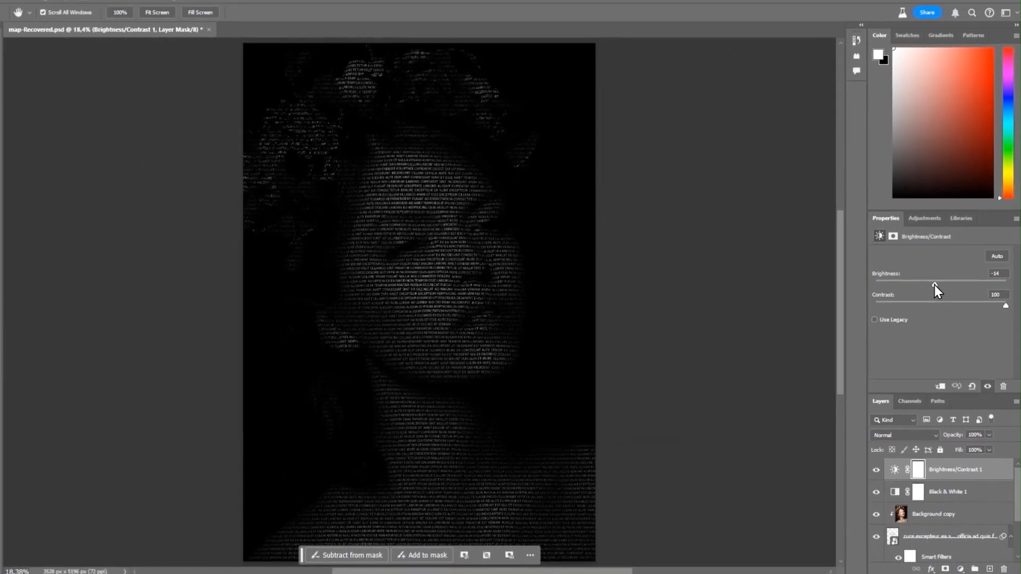
pyautogui.moveTo(848, 41); pyautogui.dragTo(895, 45)
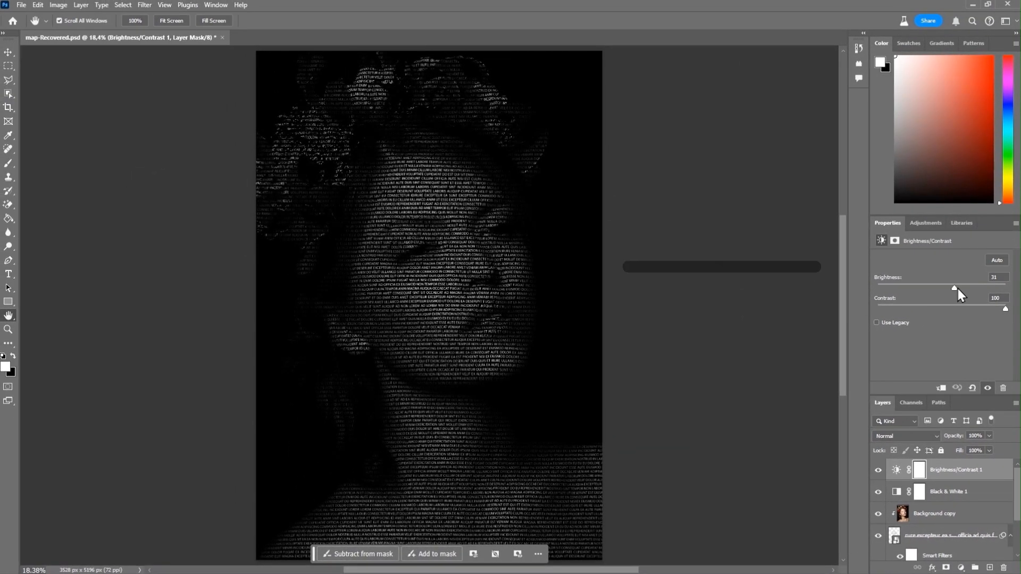
pyautogui.moveTo(958, 289); pyautogui.dragTo(1005, 290)
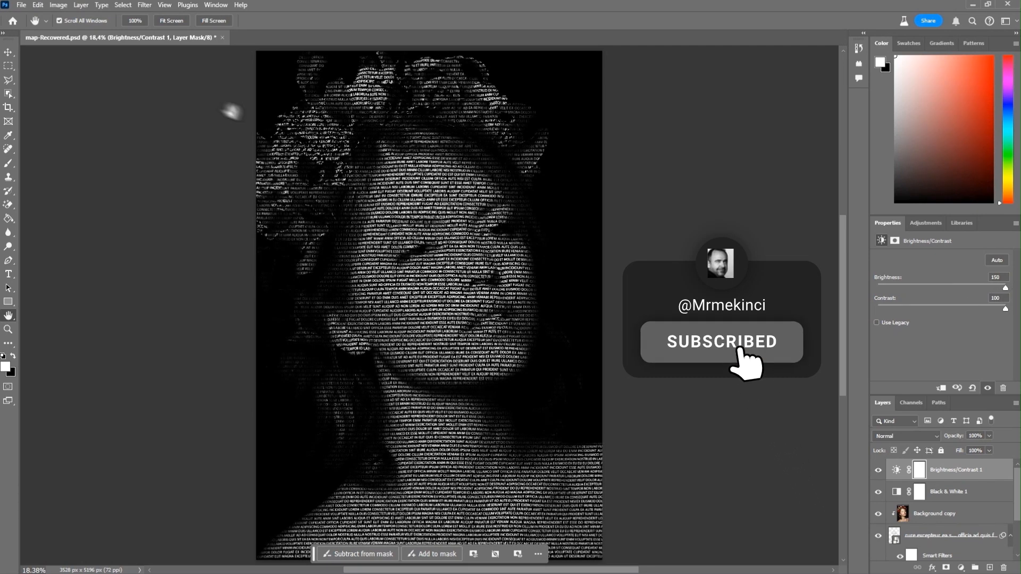
# Step: Reopen the Displace filter, set both scales to 30, and reapply it with the map file
pyautogui.click(212, 22)
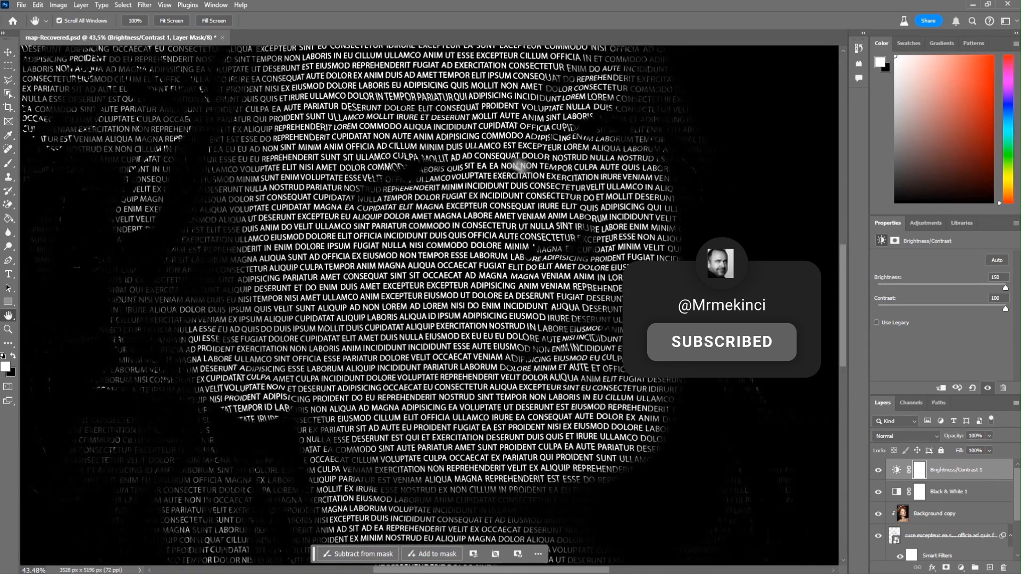
pyautogui.moveTo(843, 341); pyautogui.dragTo(871, 442)
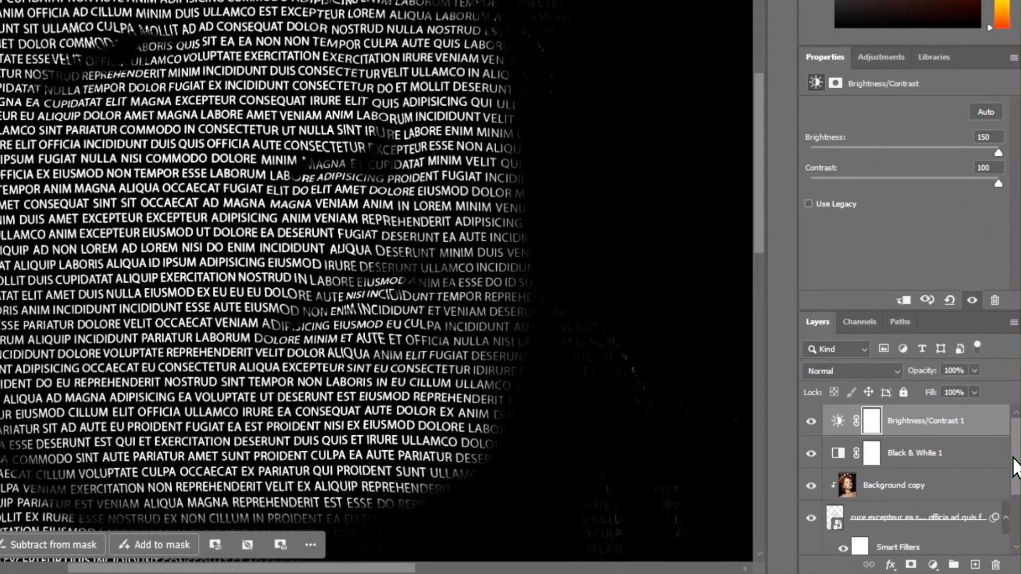
pyautogui.moveTo(1015, 468); pyautogui.dragTo(1020, 510)
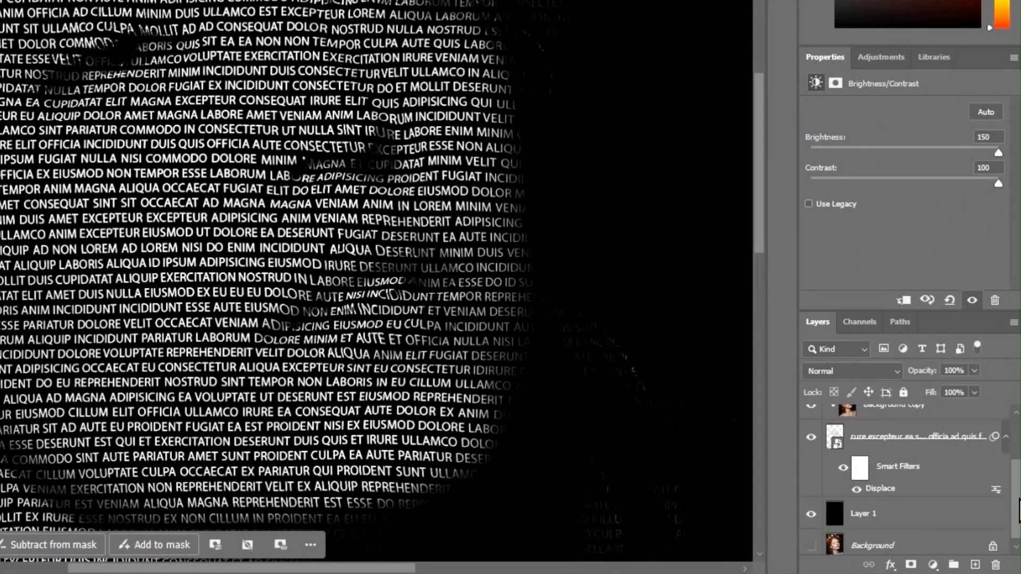
pyautogui.click(877, 495)
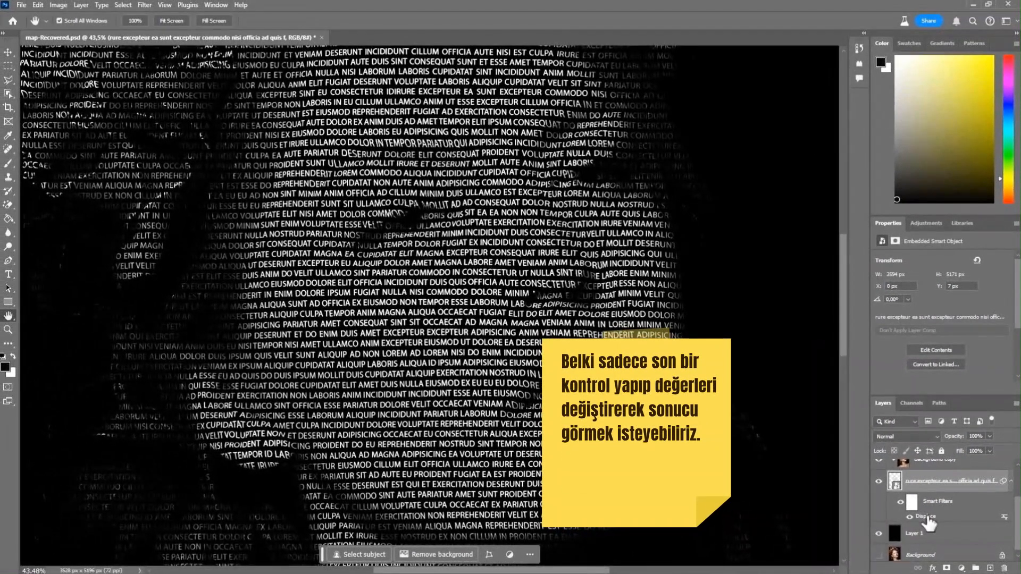
pyautogui.doubleClick(912, 509)
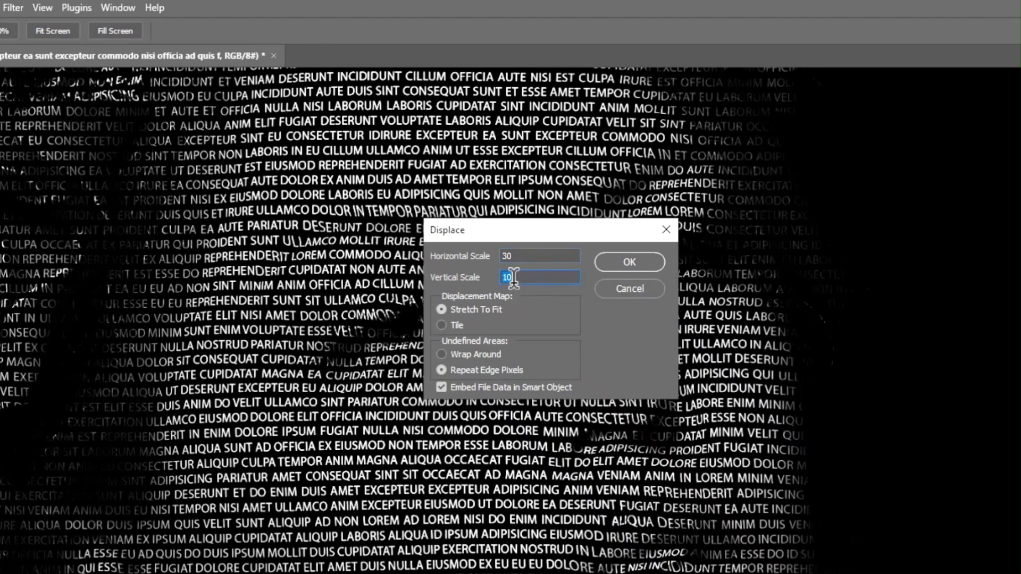
pyautogui.write('30')
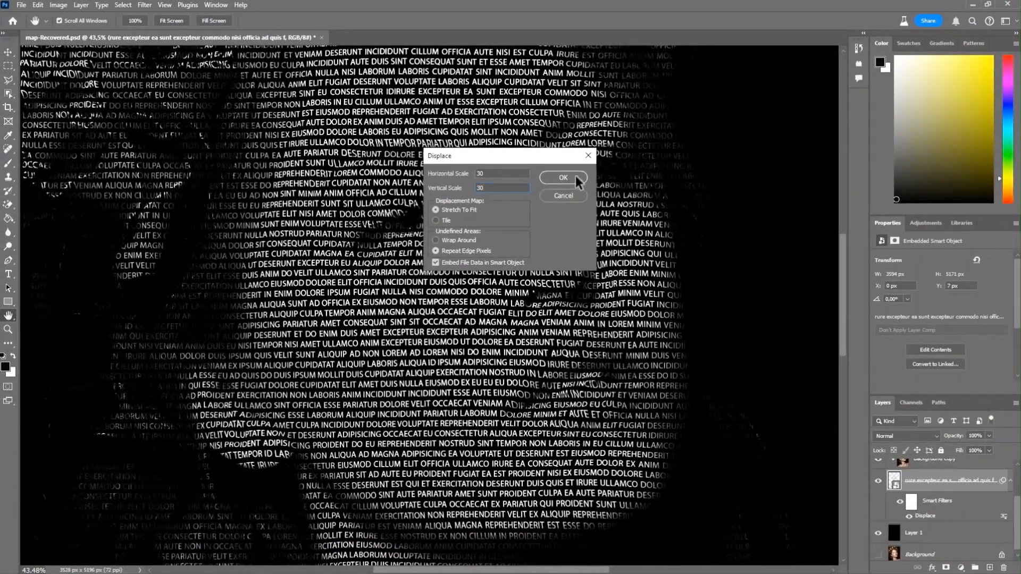
pyautogui.click(579, 180)
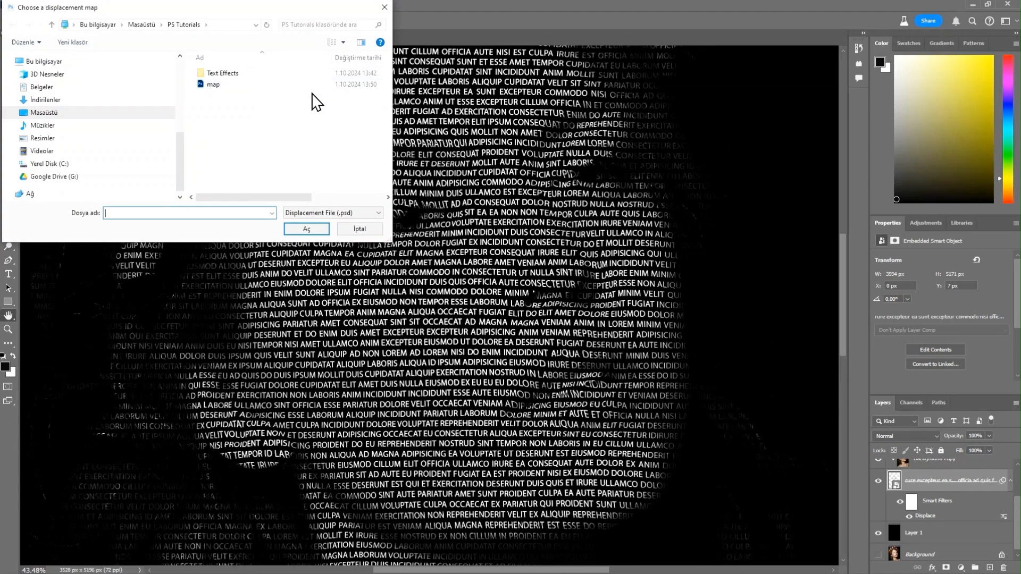
pyautogui.click(317, 86)
pyautogui.click(307, 229)
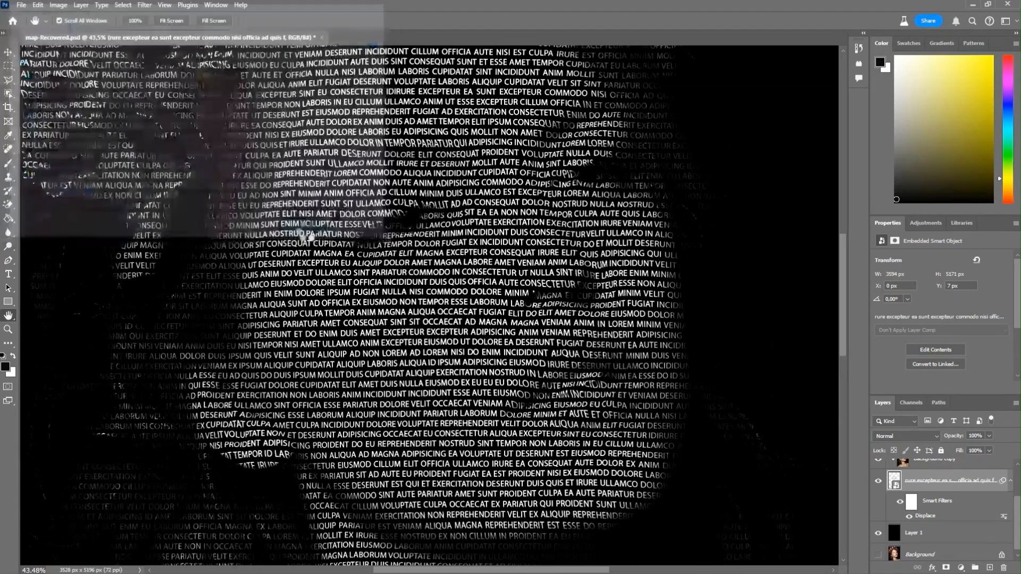